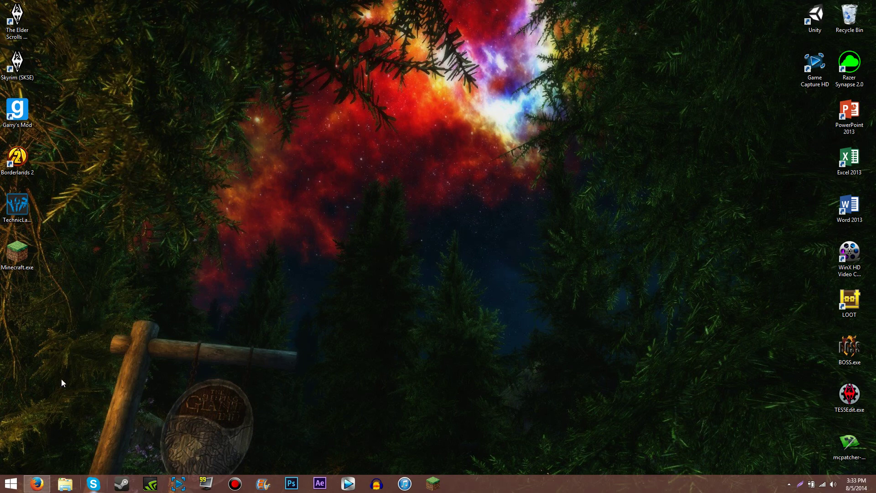
Step: Switch to Firefox and look over the open OptiFine, Shaders Mod and Sonic Ether's Unbelievable Shaders pages
left_click(36, 483)
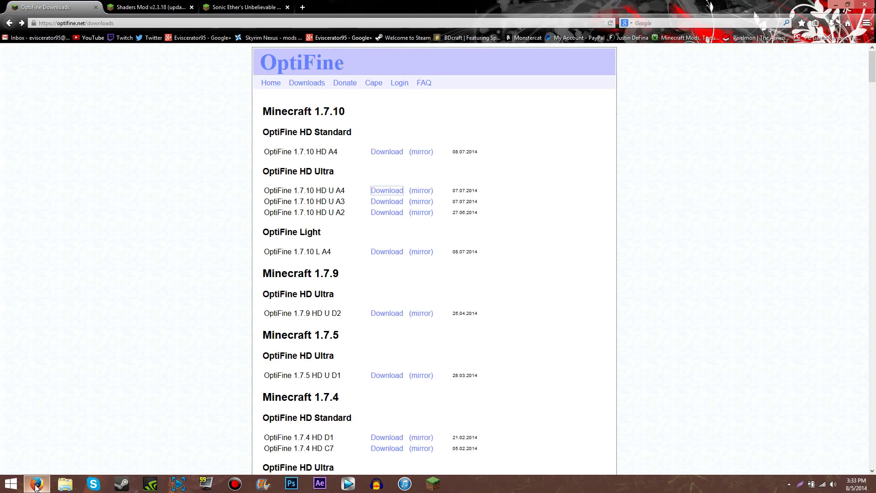
left_click(130, 4)
left_click(228, 5)
left_click(64, 4)
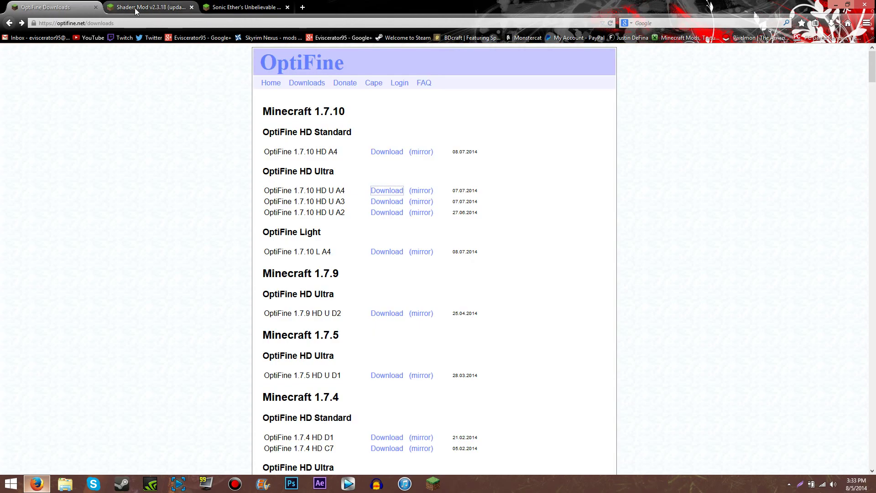
left_click(135, 9)
left_click(233, 5)
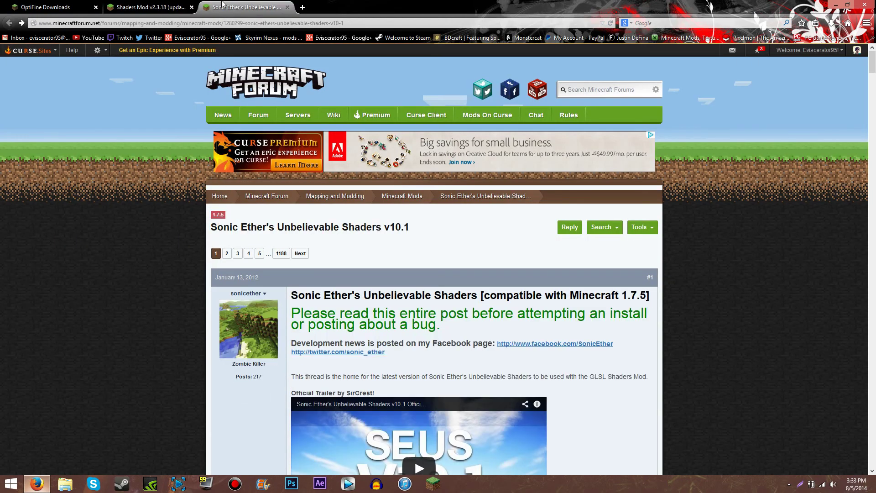
left_click(68, 5)
left_click(150, 7)
left_click(54, 6)
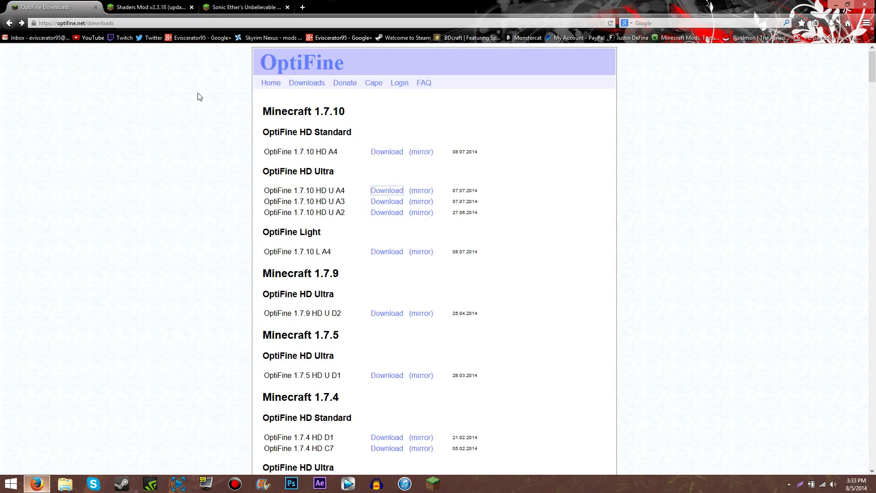
Step: Highlight the OptiFine 1.7.10 HD U A4 entry under OptiFine HD Ultra on the OptiFine downloads page
left_click(224, 140)
left_click_drag(261, 191, 483, 185)
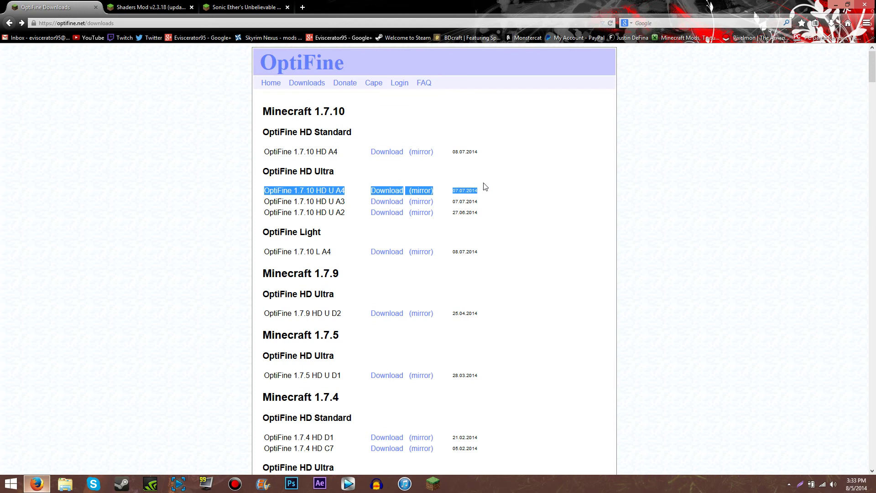
left_click(352, 195)
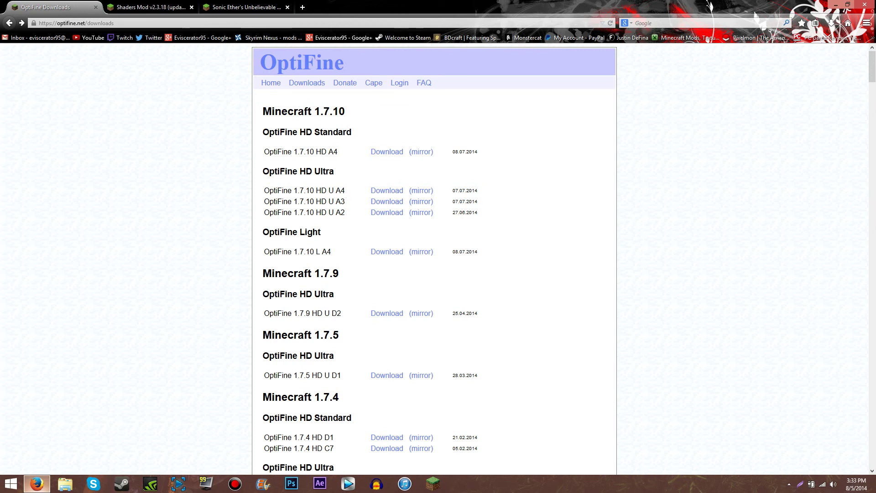
left_click_drag(258, 192, 356, 195)
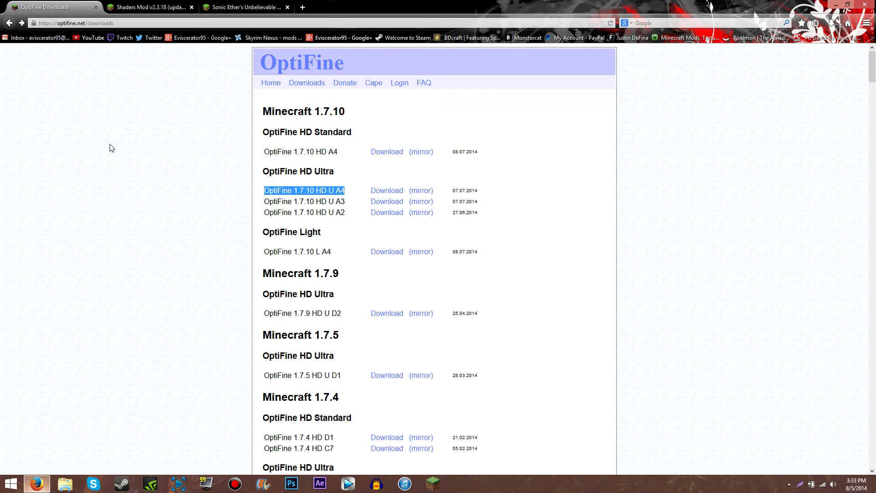
left_click(124, 105)
left_click(130, 7)
left_click(78, 7)
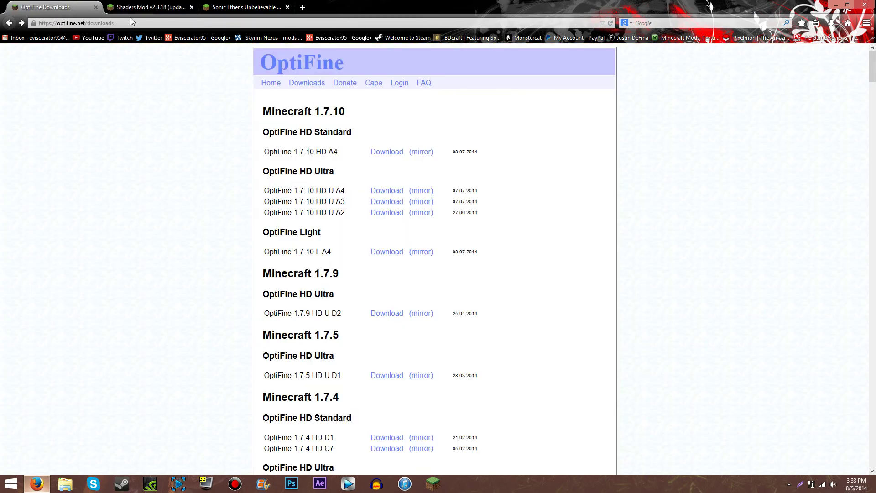
Step: Follow the first download link for the Non-Forge GLSL Shaders Mod v2.3.19 for Minecraft 1.7.10 in the Shaders Mod thread
left_click(151, 7)
scroll(277, 149, "down", 5)
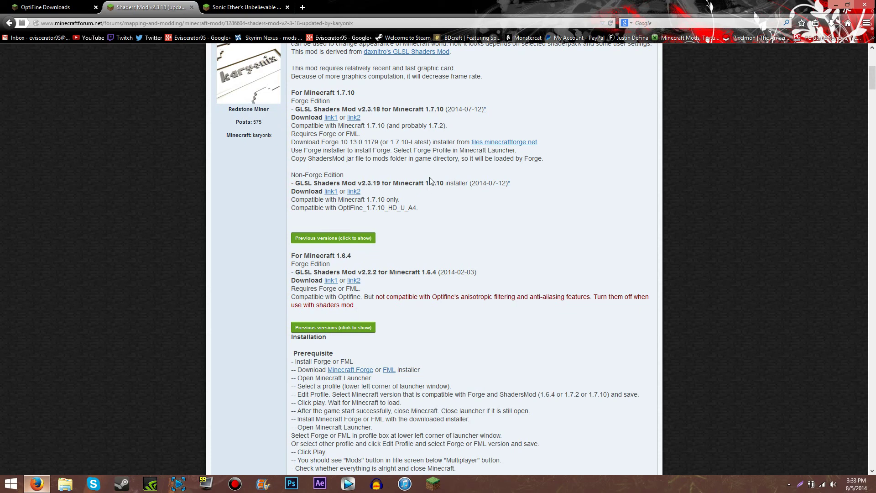
left_click_drag(424, 183, 445, 183)
triple_click(452, 196)
left_click(443, 197)
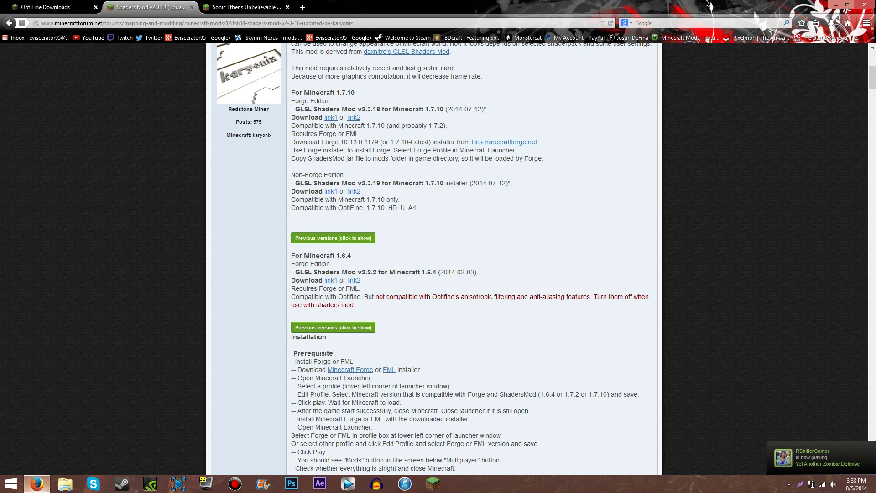
left_click(330, 191)
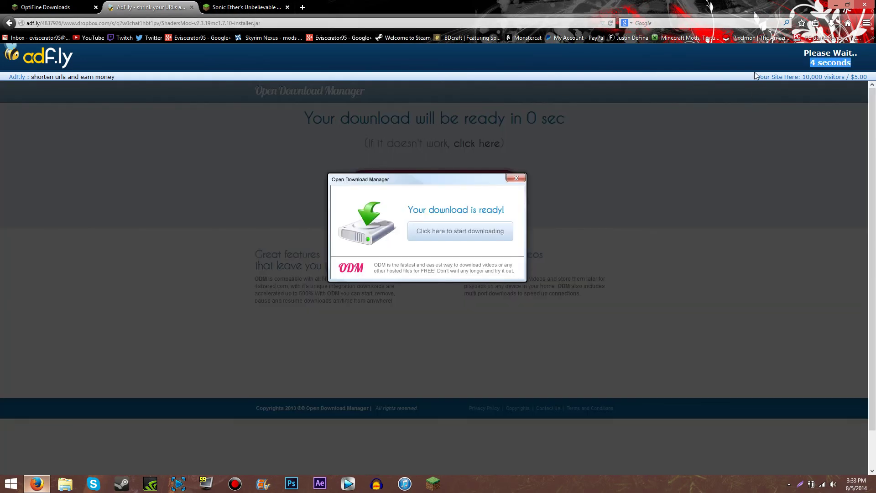
Step: Look through the Sonic Ether's Unbelievable Shaders thread, from the screenshots and setup instructions to the SEUS v10.1 downloads
left_click(247, 8)
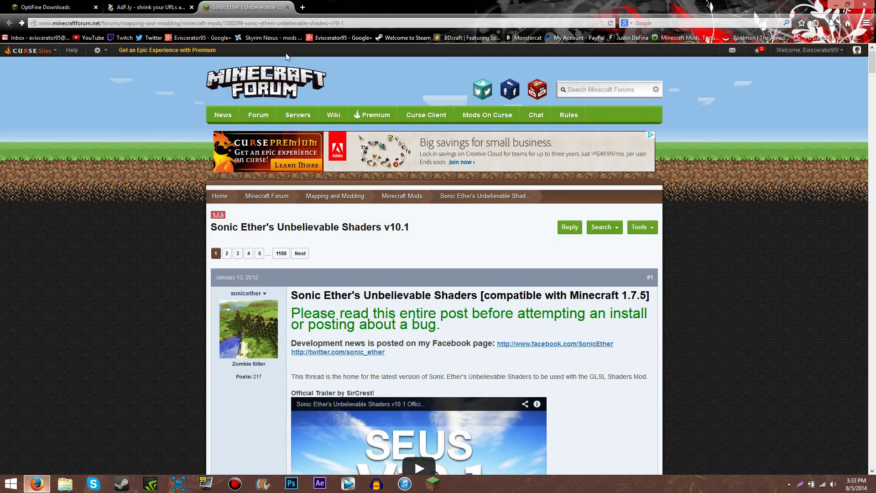
scroll(146, 167, "down", 15)
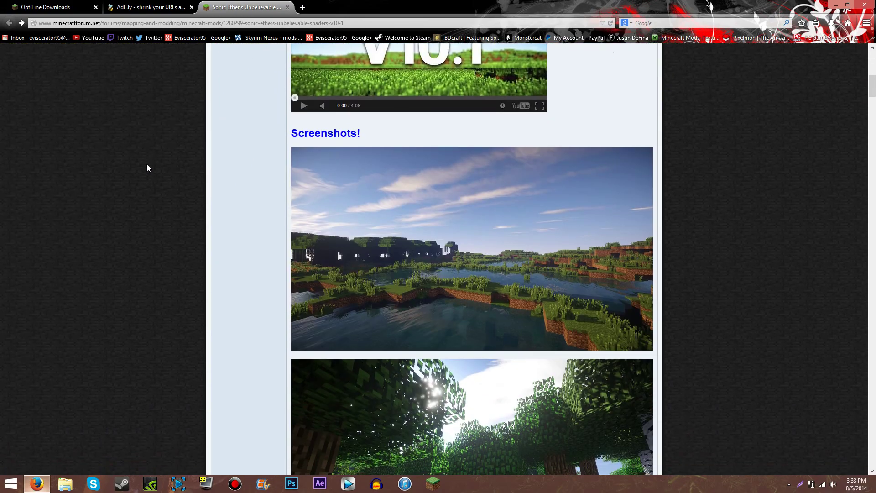
scroll(146, 168, "down", 20)
scroll(160, 164, "up", 12)
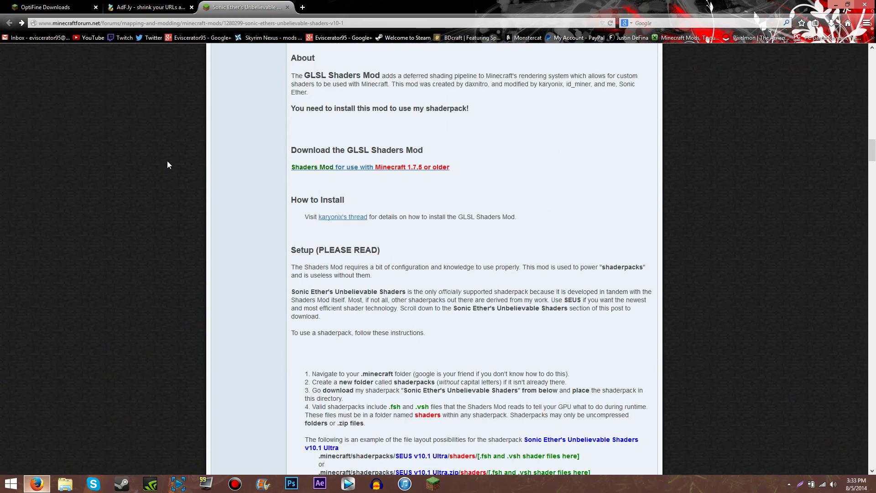
scroll(182, 165, "up", 4)
scroll(200, 166, "down", 3)
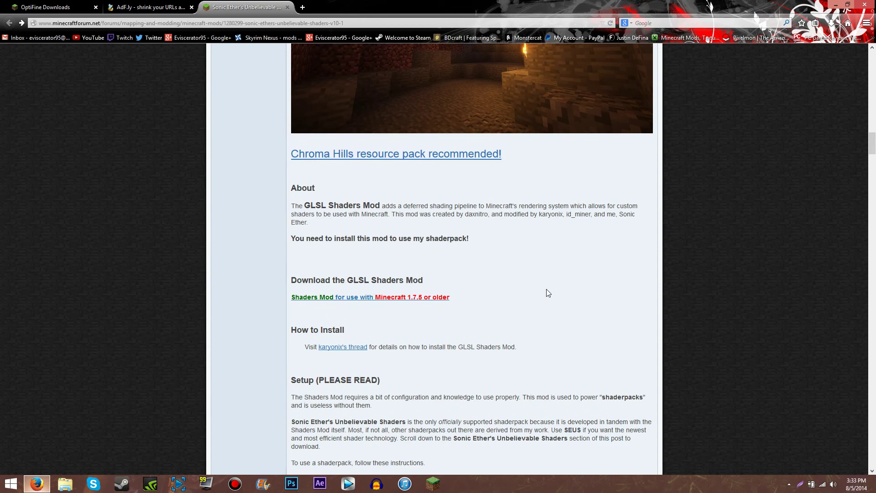
scroll(528, 297, "down", 1)
scroll(528, 297, "down", 10)
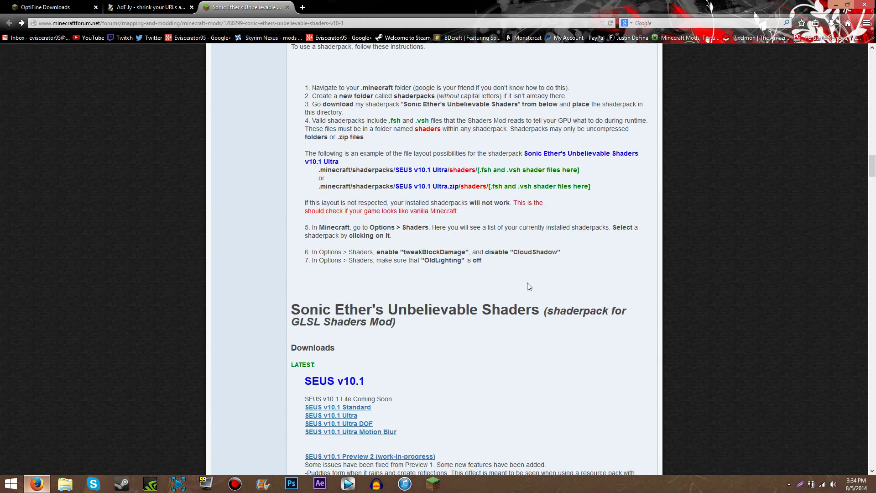
scroll(528, 287, "down", 3)
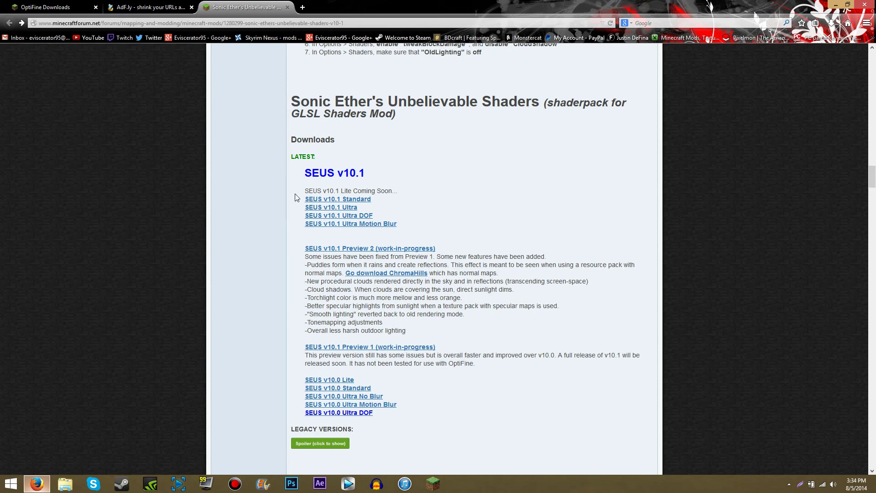
Step: Highlight the SEUS v10.1 Ultra, Ultra DOF and Ultra Motion Blur variants among the latest downloads
left_click_drag(295, 194, 403, 226)
left_click(297, 206)
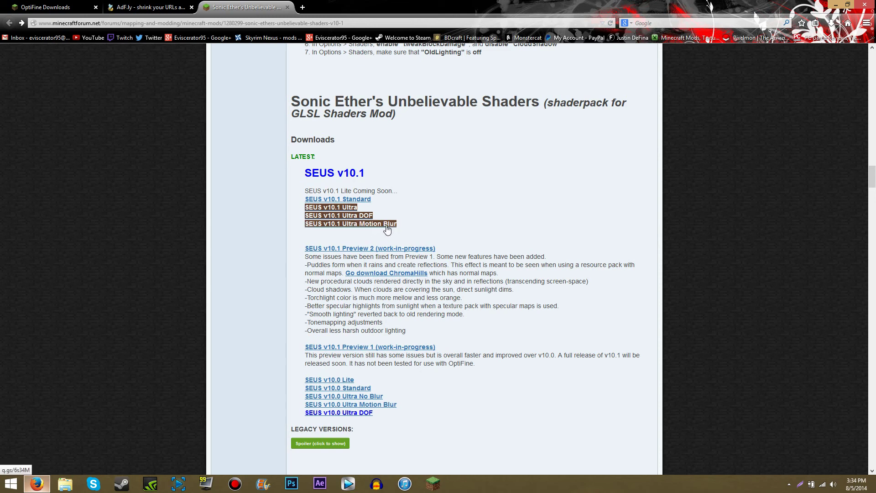
left_click(316, 229)
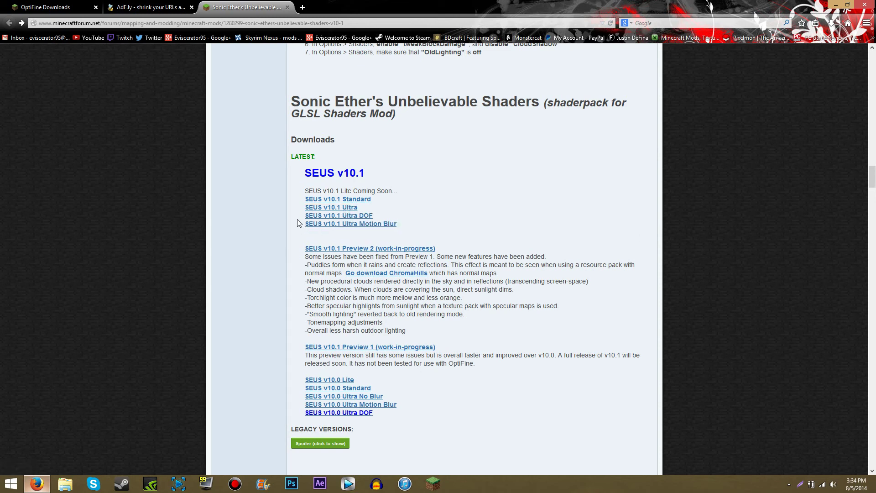
mouse_move(298, 208)
left_mouse_down()
mouse_move(299, 190)
mouse_move(301, 220)
left_mouse_up()
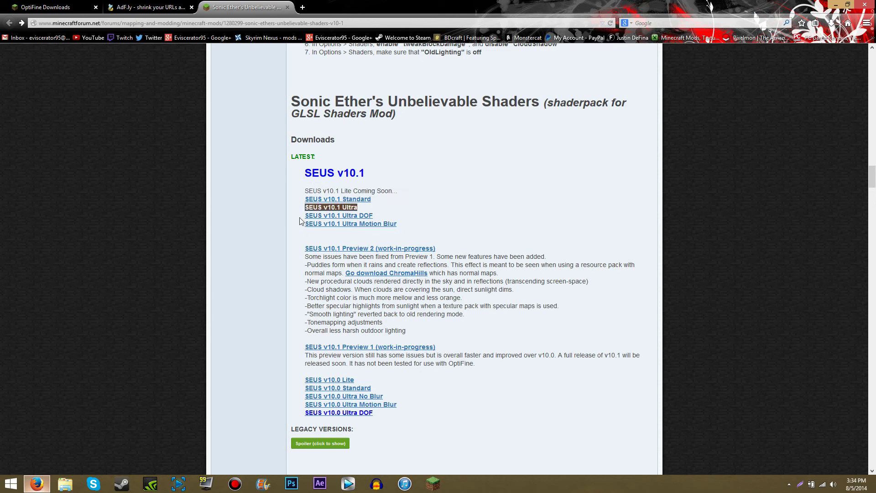
left_click(433, 227)
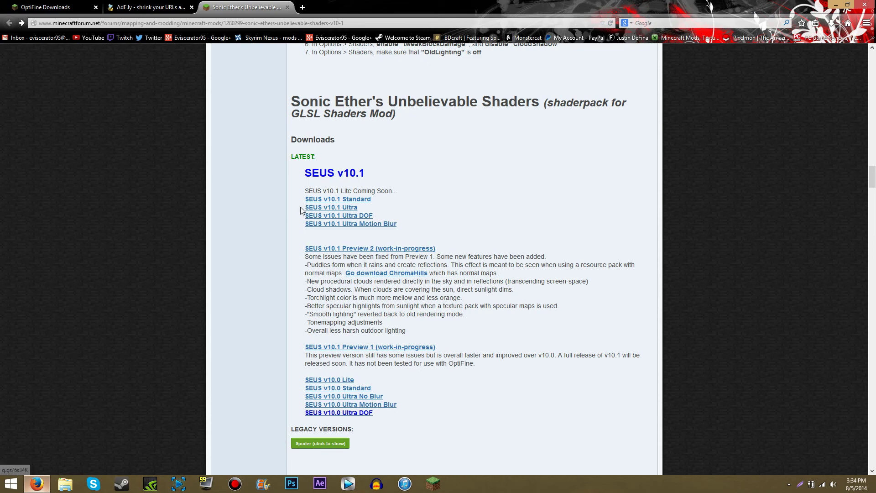
left_click_drag(305, 208, 278, 110)
left_click(395, 186)
Step: Skip the adf.ly ad, download the ShadersMod-v2.3.19mc1.7.10 installer jar from Dropbox and show it in its folder
left_click(109, 6)
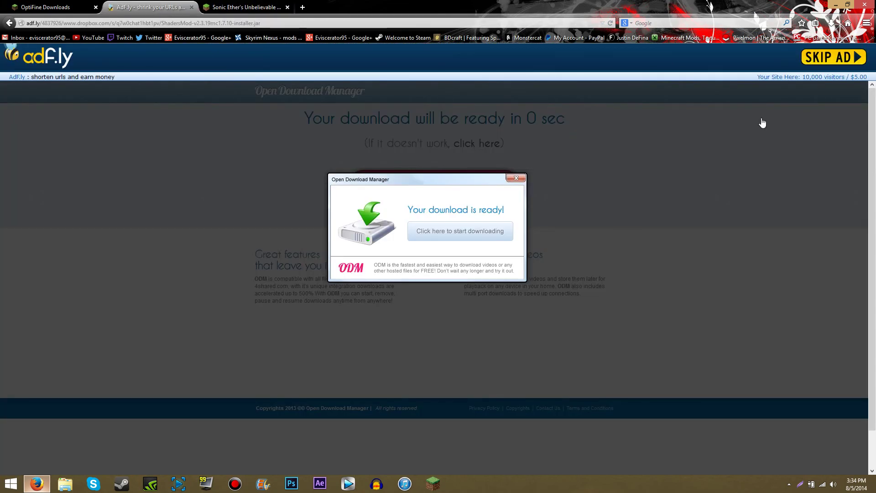
left_click(809, 66)
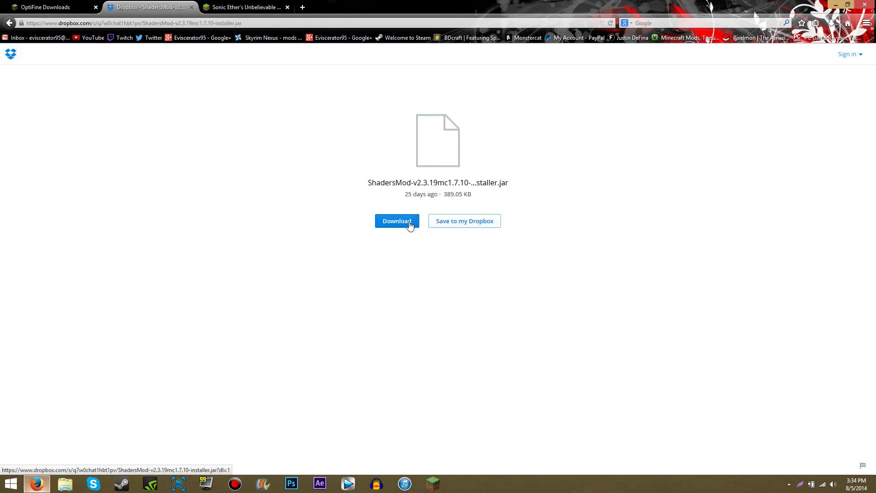
left_click(410, 226)
left_click(476, 233)
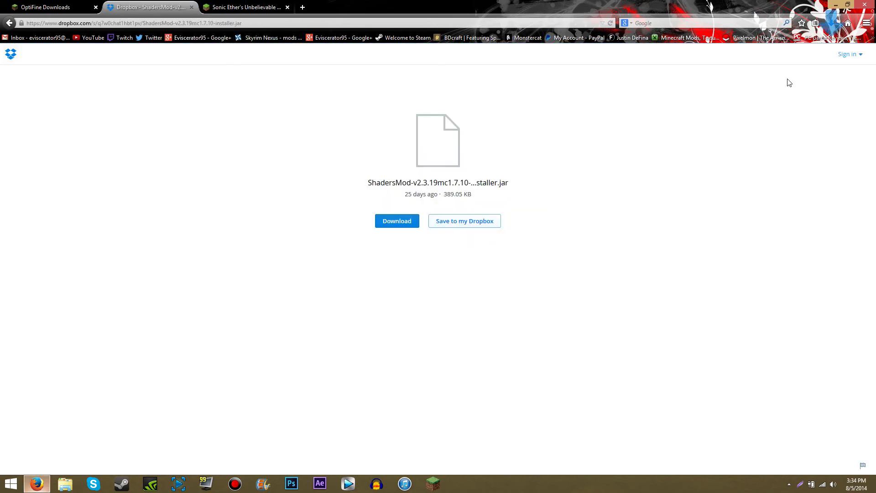
left_click(830, 25)
left_click(822, 54)
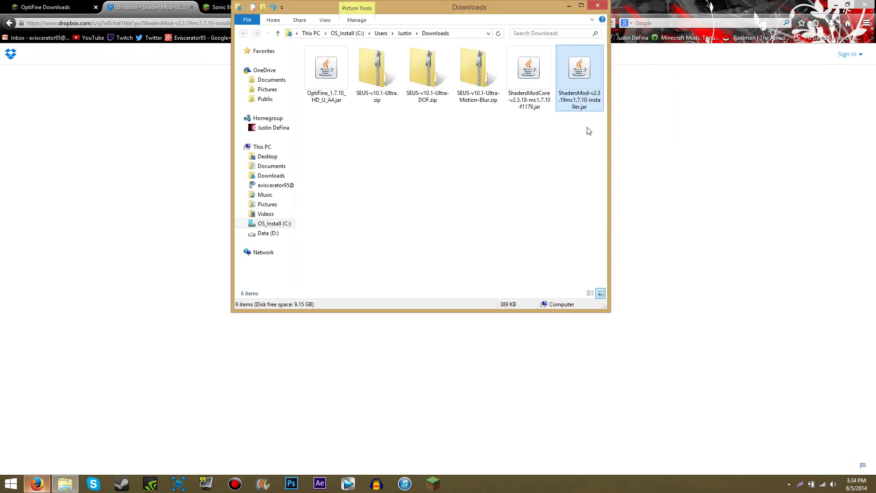
Step: Delete ShadersModCore-v2.3.18-mc1.7.10-f1179.jar from the Downloads folder
left_click(349, 144)
left_click(548, 108)
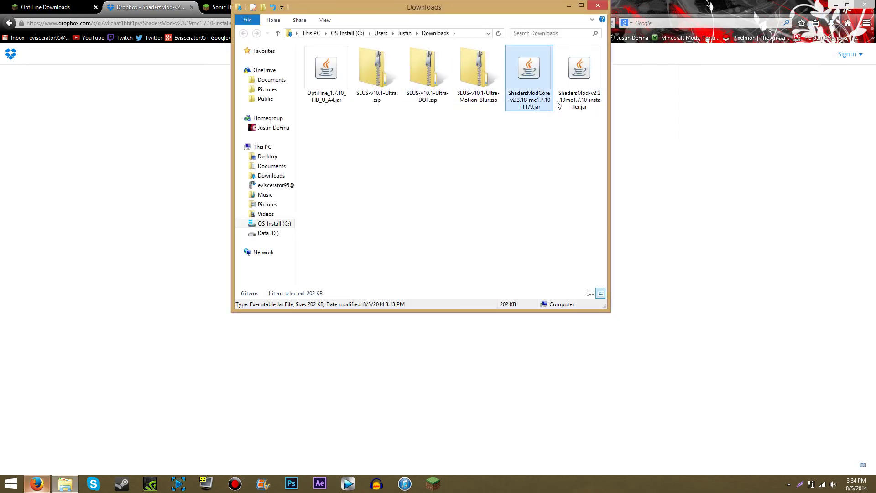
right_click(527, 78)
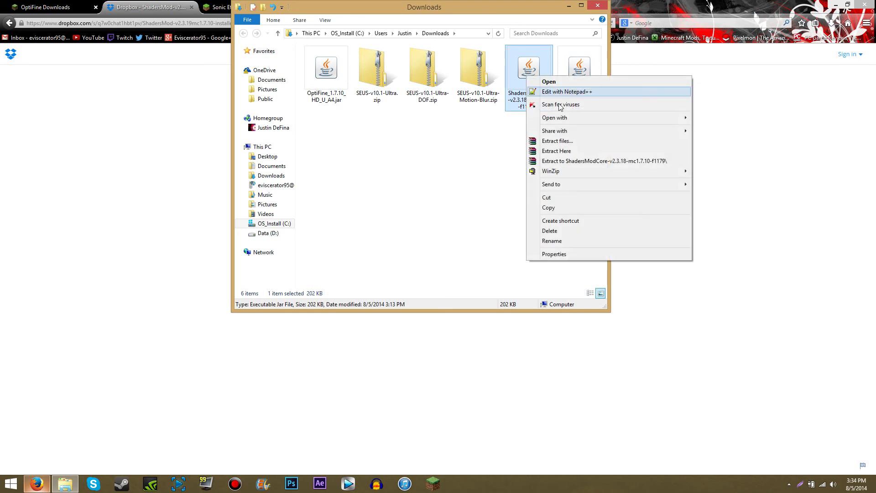
left_click(576, 230)
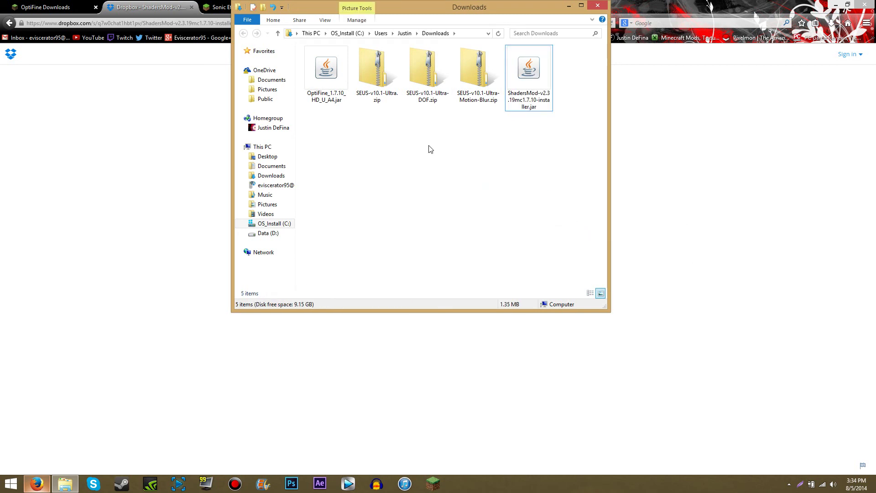
Step: Go back from the Dropbox download page through adf.ly to the Shaders Mod forum thread
left_click(171, 4)
left_click(10, 24)
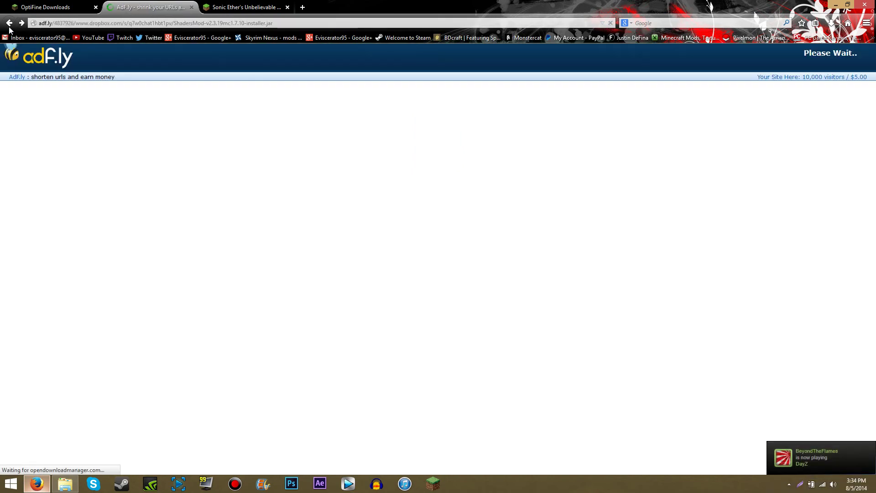
left_click(10, 23)
left_click(487, 217)
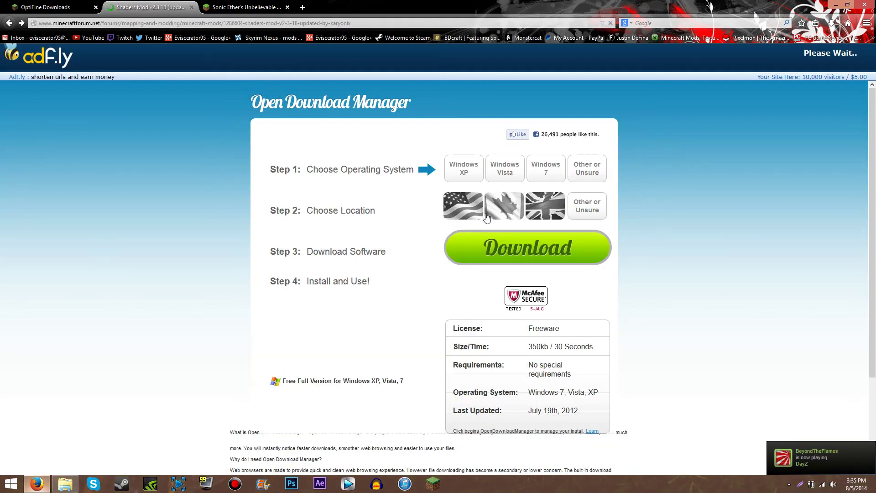
Step: Run OptiFine_1.7.10_HD_U_A4.jar from the Downloads folder and install OptiFine HD Ultra A4 for Minecraft 1.7.10
left_click(64, 485)
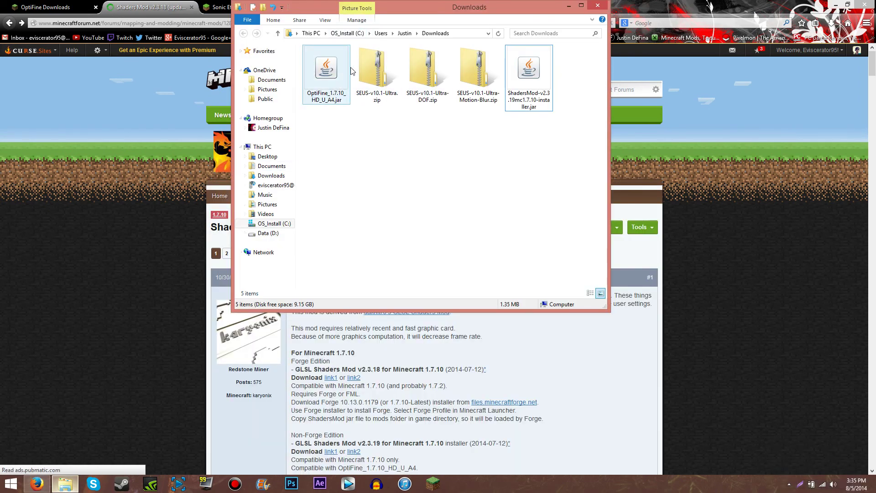
left_click_drag(346, 113, 338, 95)
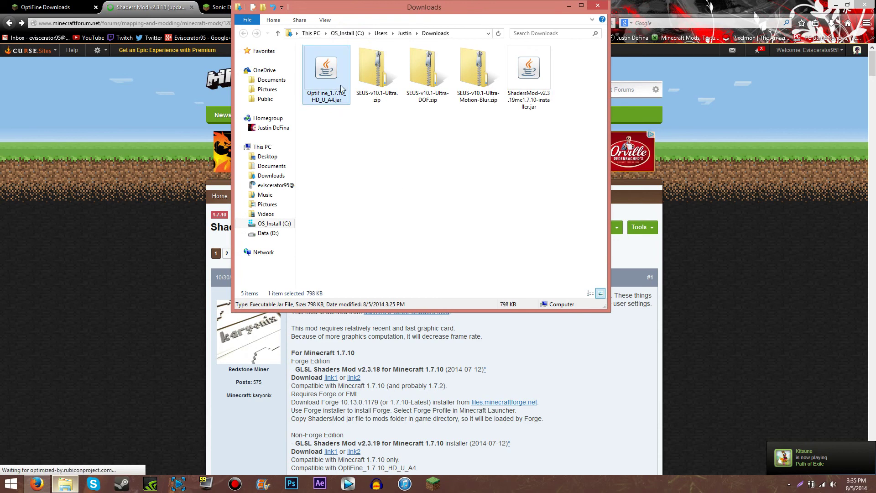
double_click(340, 87)
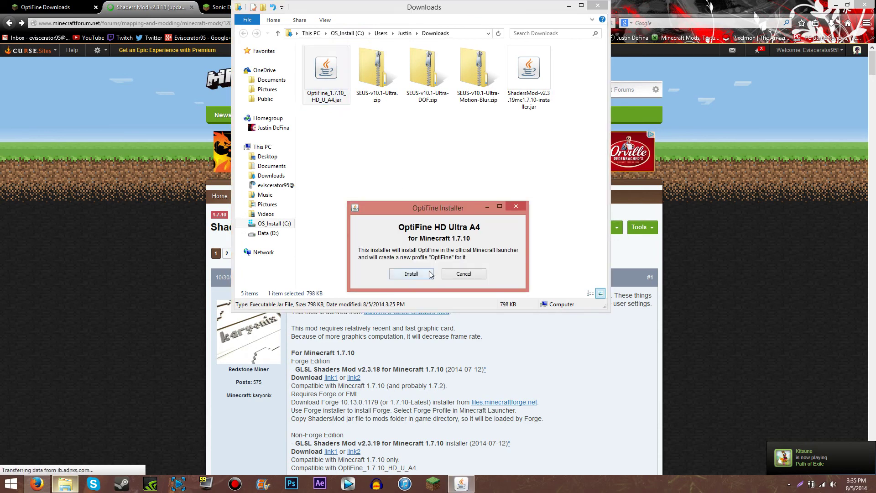
left_click(429, 274)
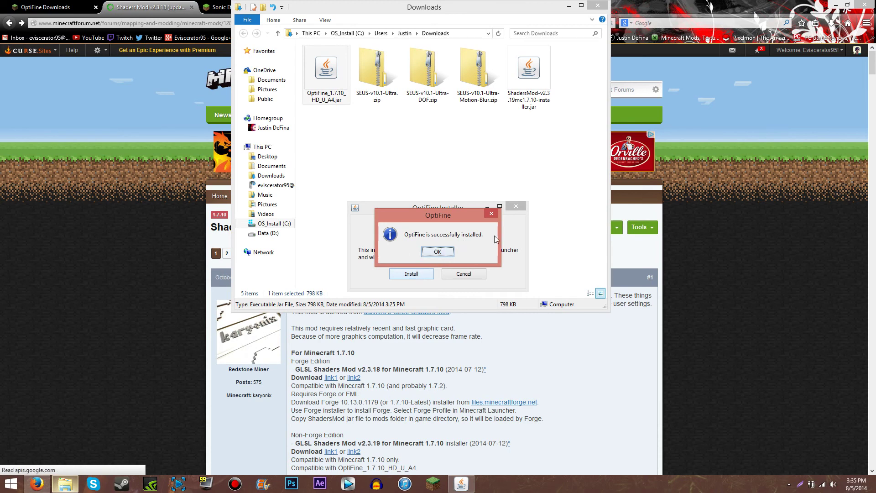
left_click(434, 252)
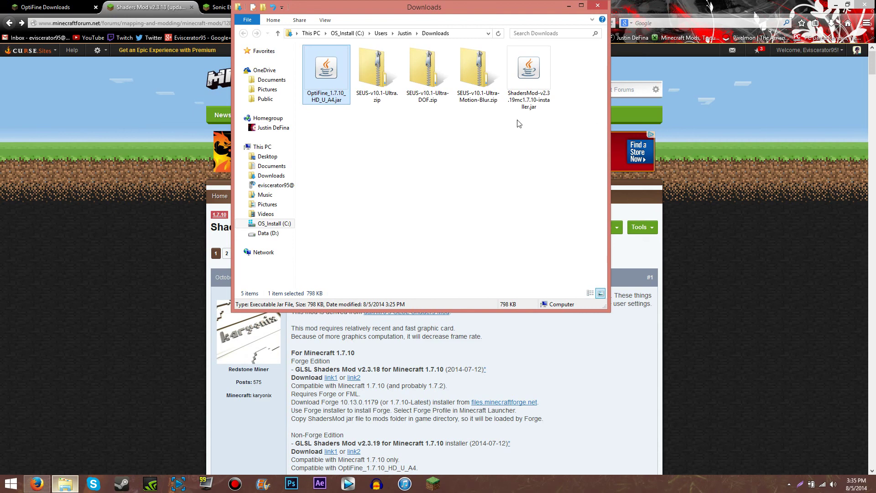
Step: Run ShadersMod-v2.3.19mc1.7.10-installer.jar from the Downloads folder and install it to the .minecraft folder
double_click(533, 66)
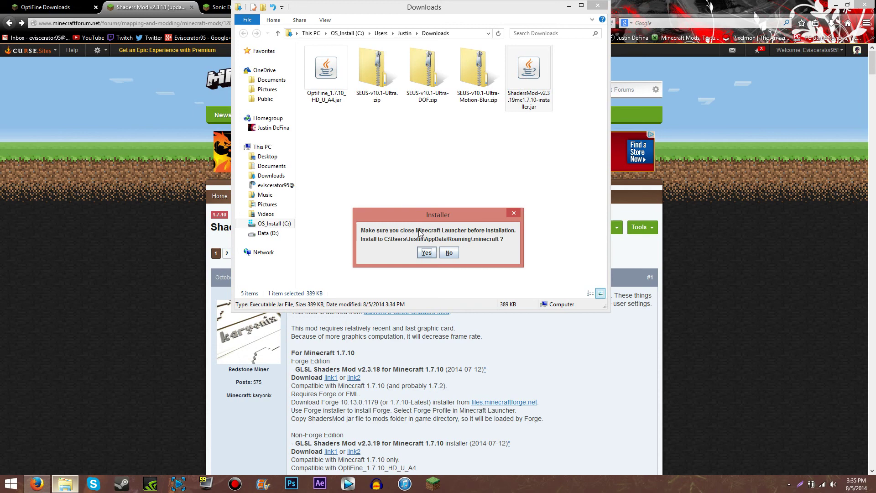
left_click(424, 256)
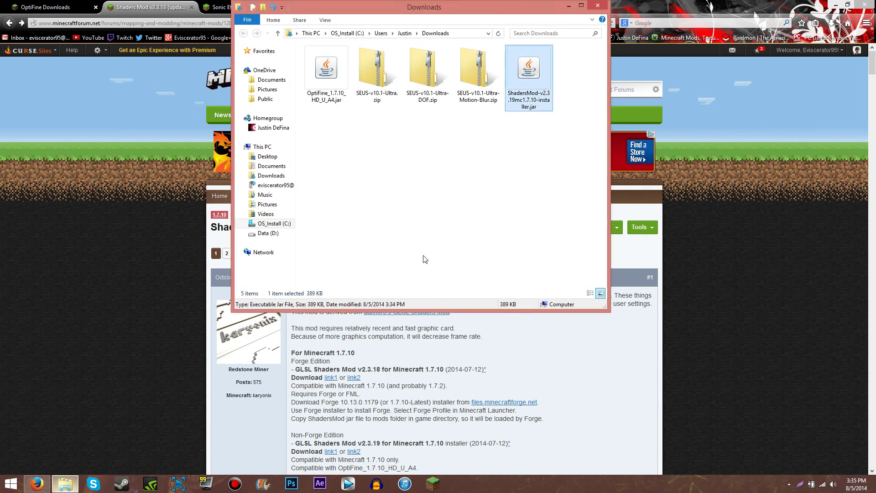
left_click(438, 264)
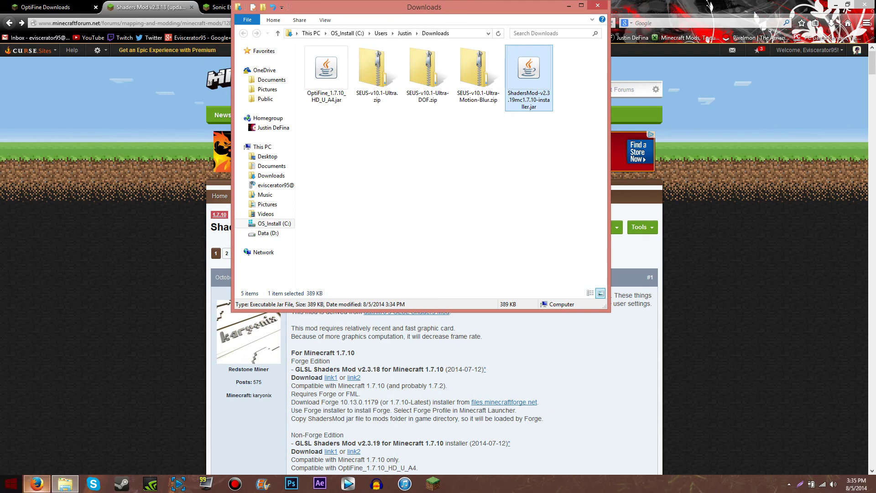
Step: Go to the %appdata% location through the Run dialog and open the .minecraft folder
left_click(11, 484)
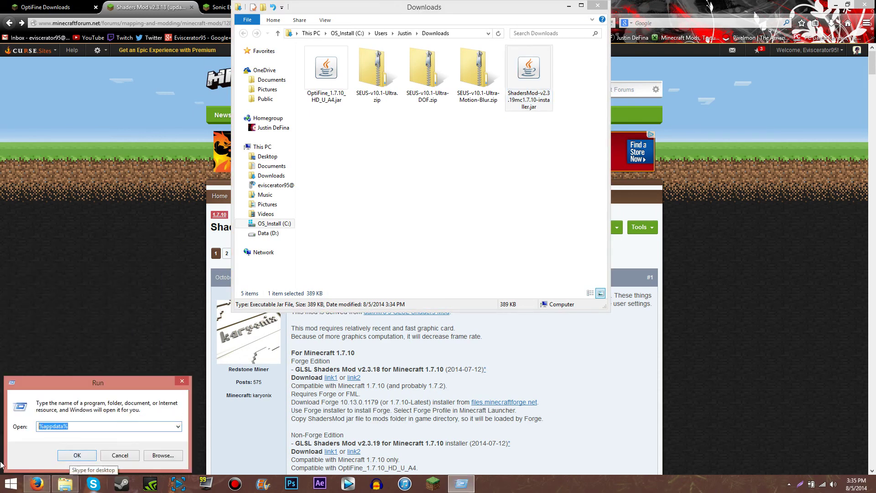
key("BackSpace")
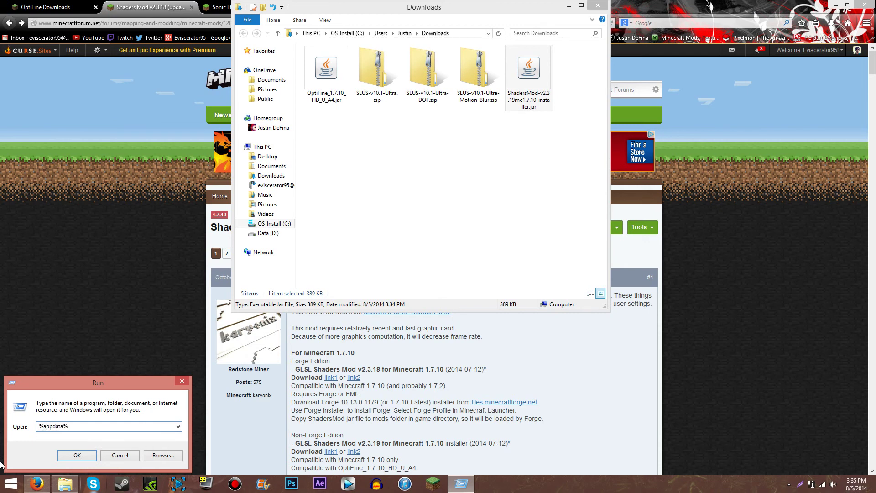
key("Return")
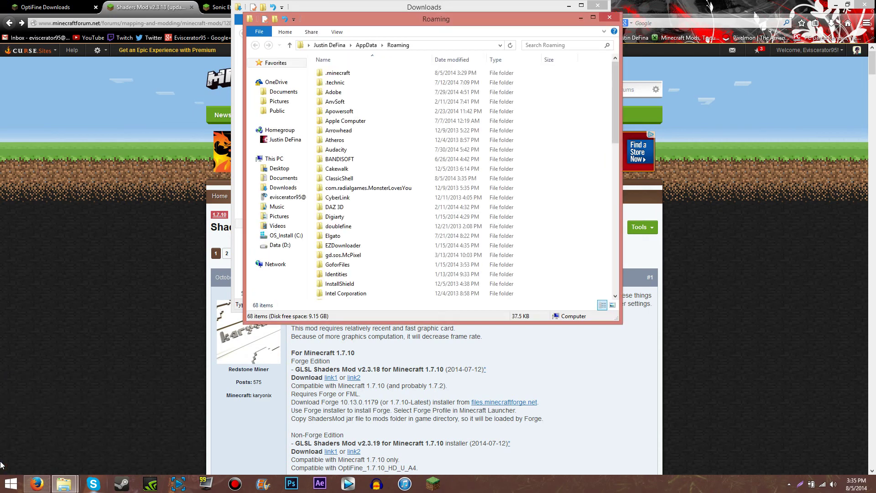
double_click(374, 78)
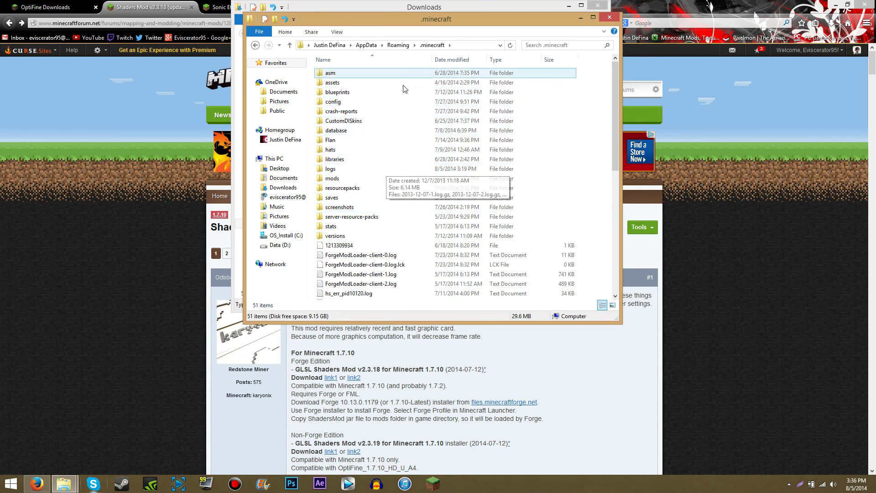
Step: Create a new folder named shaderpacks inside the .minecraft folder
right_click(314, 174)
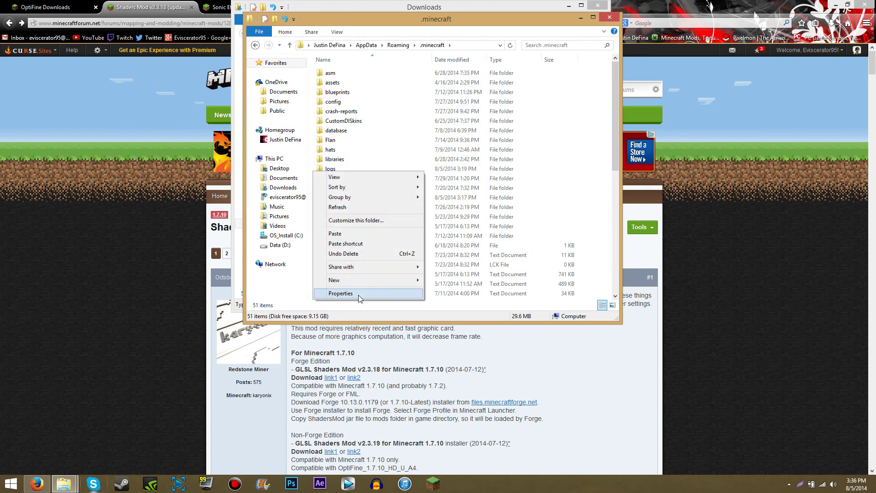
right_click(312, 170)
mouse_move(364, 280)
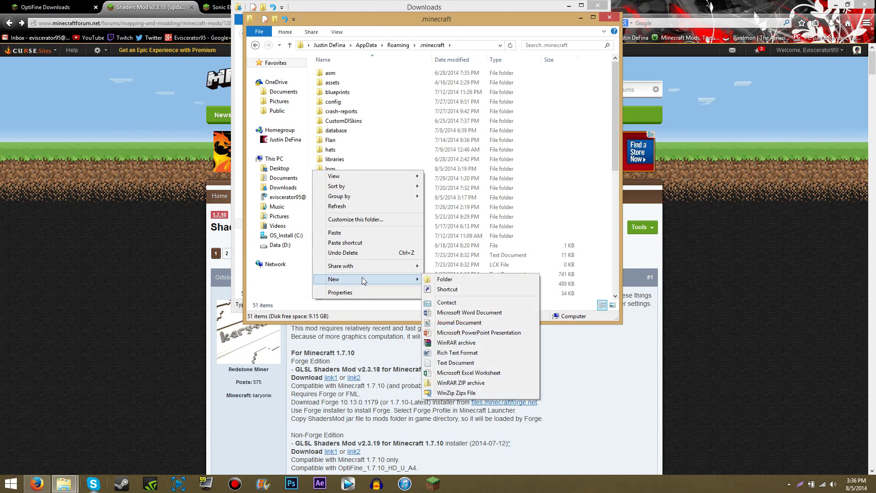
left_click(443, 279)
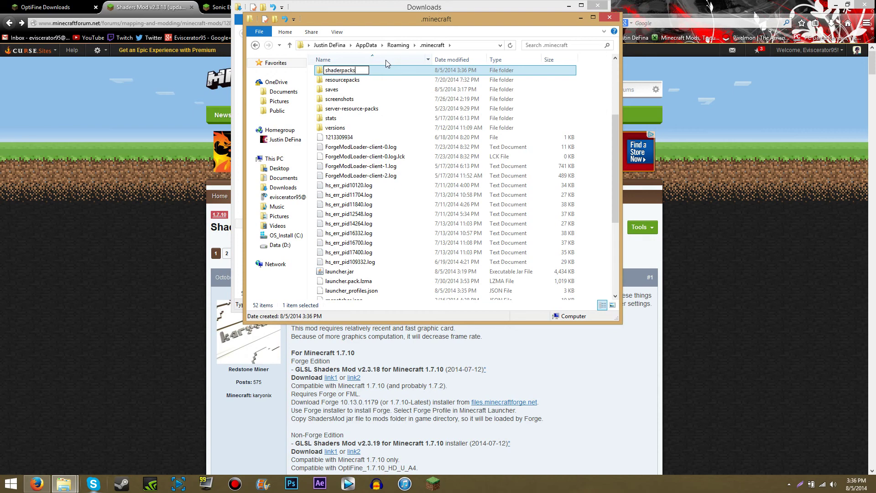
left_click(313, 87)
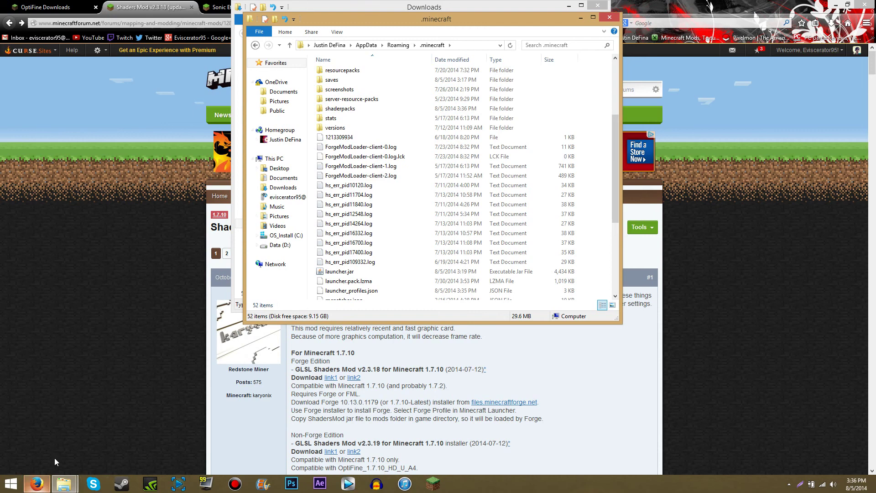
Step: Move the three SEUS-v10.1-Ultra zip files from the Downloads folder into the shaderpacks folder
left_click(71, 486)
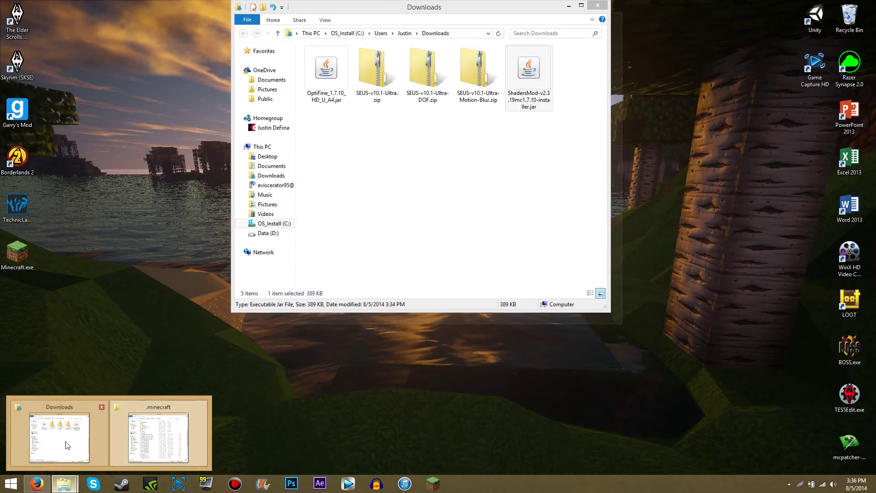
left_click(65, 443)
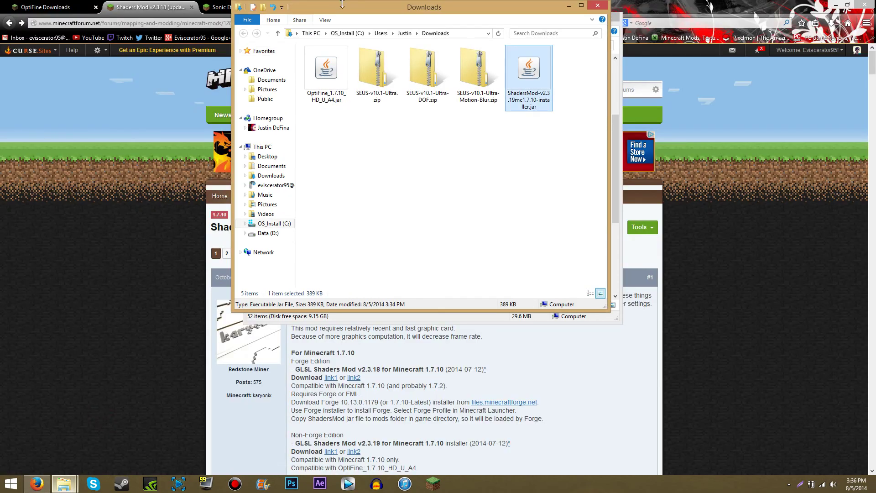
left_click_drag(372, 9, 165, 144)
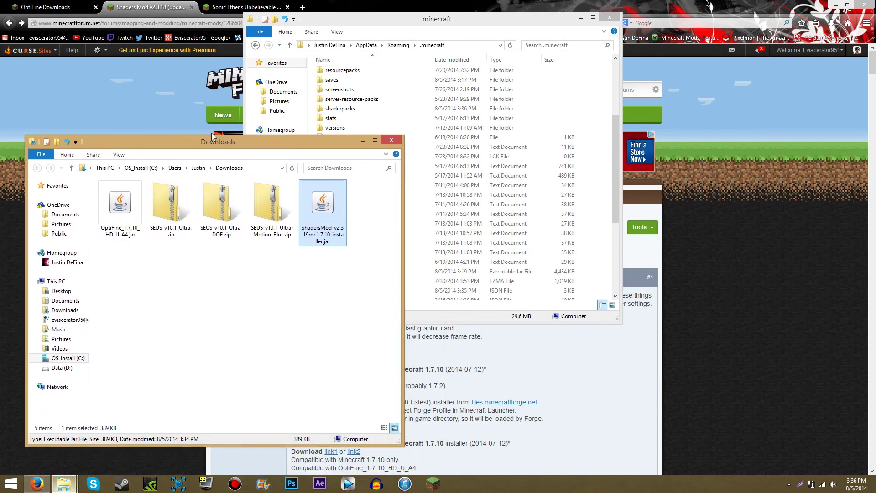
double_click(352, 108)
left_click(185, 261)
left_click_drag(177, 263, 537, 190)
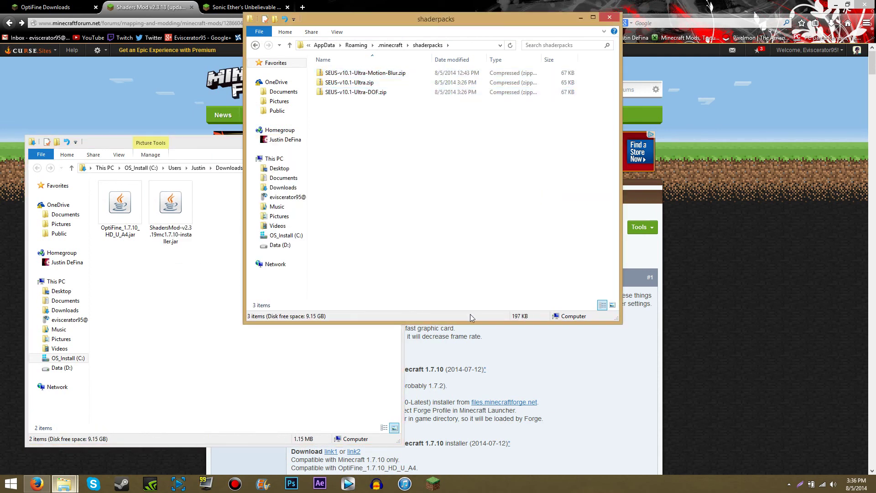
Step: Launch Minecraft with the 1.7.10-OptiFine-ShadersMod profile and load the Tutorial singleplayer world
left_click(440, 488)
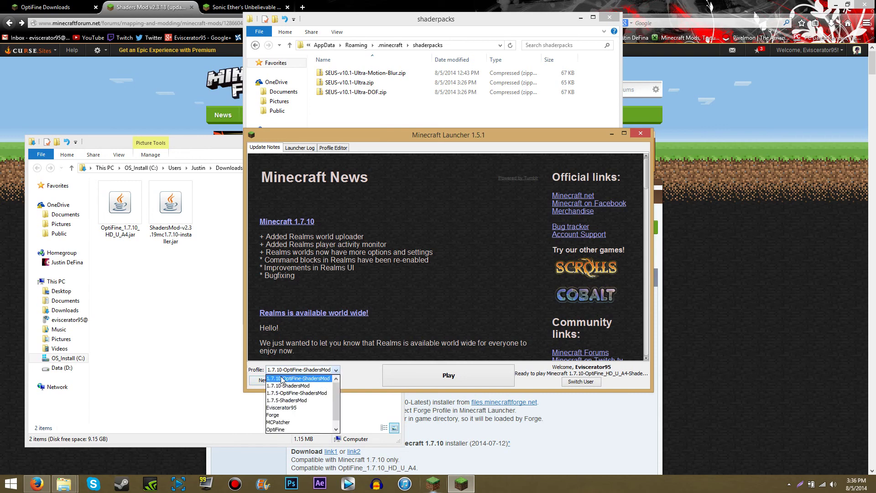
left_click(421, 383)
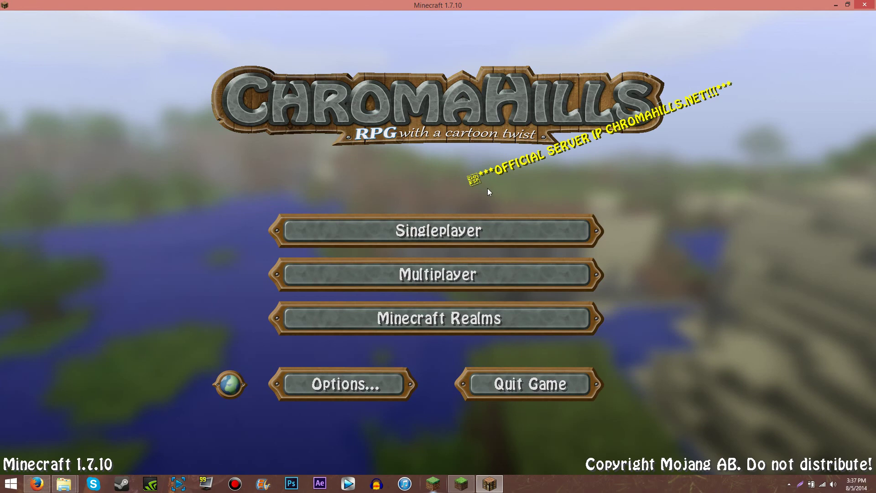
left_click(454, 233)
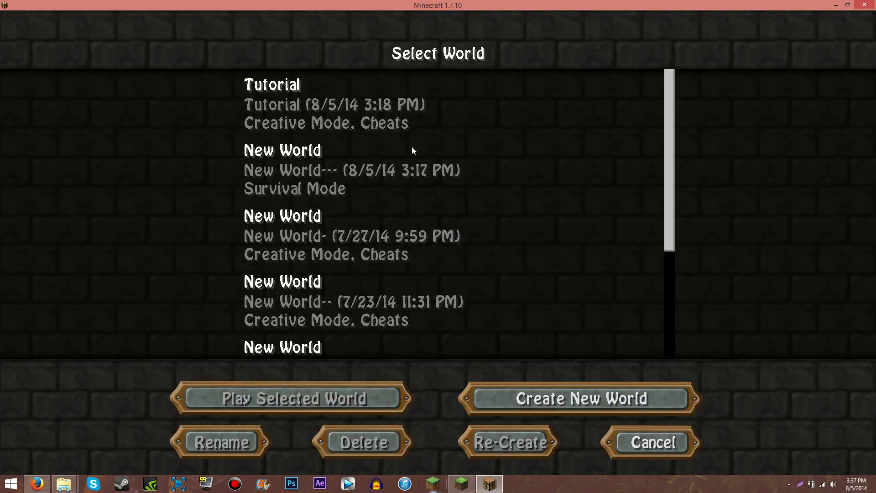
double_click(395, 121)
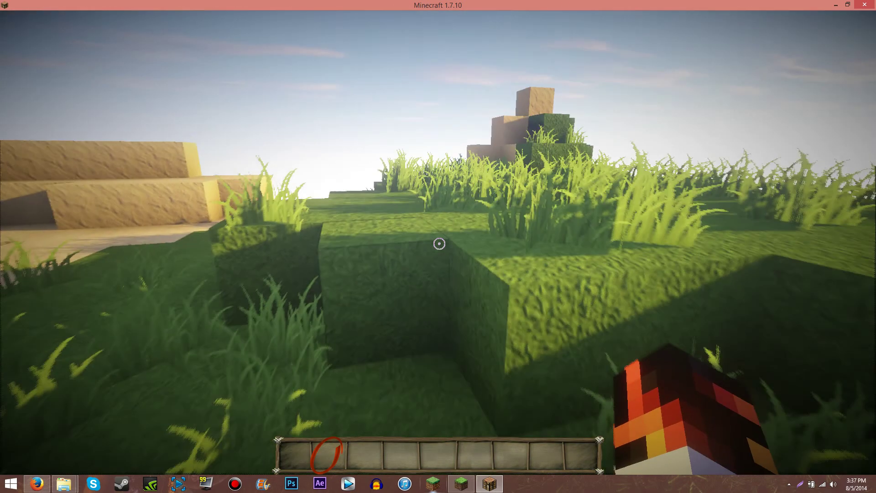
Step: Set the shader pack to (none) in the game's shader options and return to the world
key("Escape")
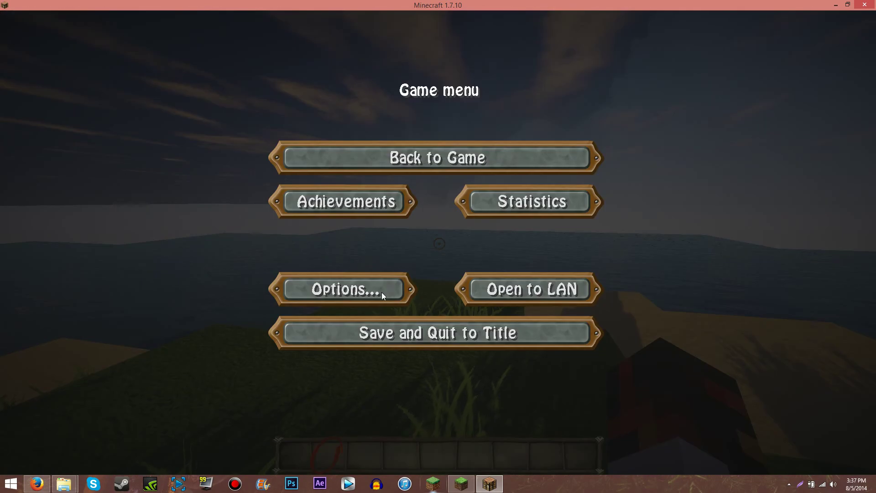
left_click(381, 289)
left_click(376, 314)
left_click(240, 150)
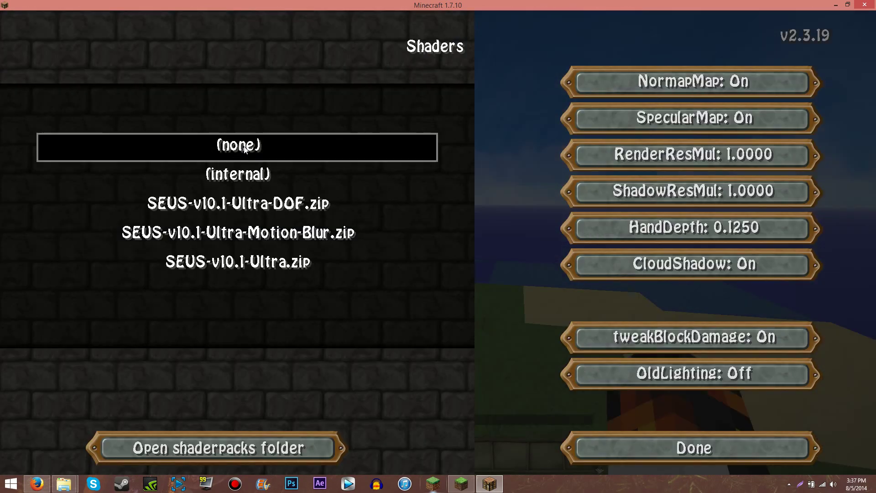
key("Escape")
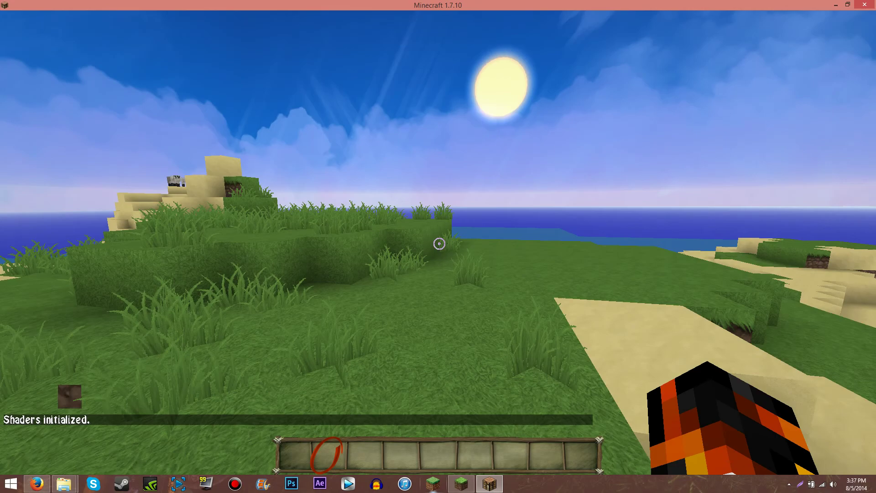
Step: Walk around the island to examine the terrain, water and sky without a shader pack
key("w")
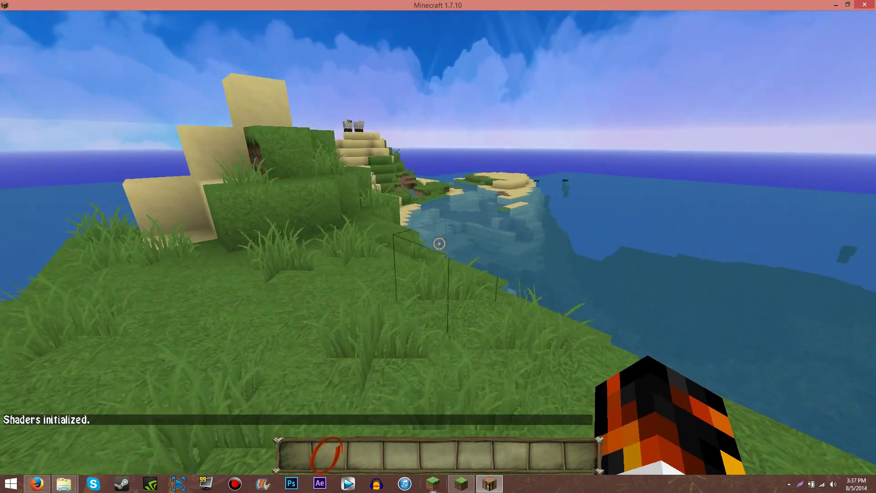
key("w")
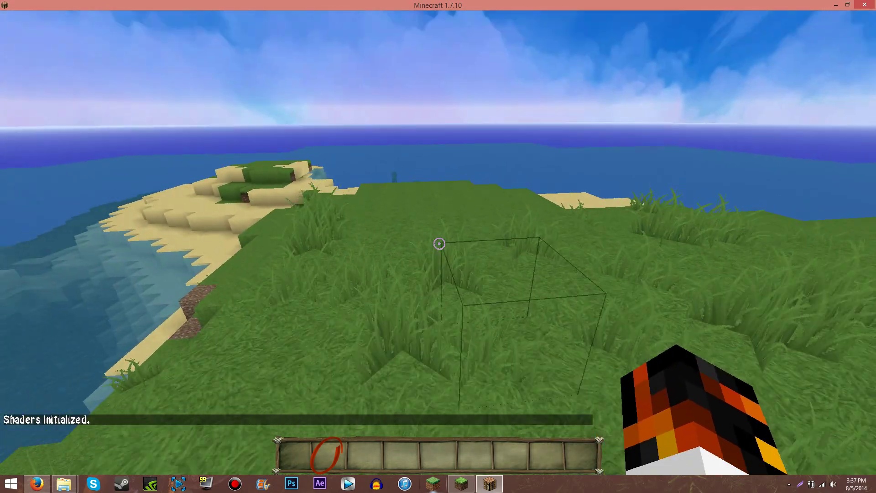
key("w")
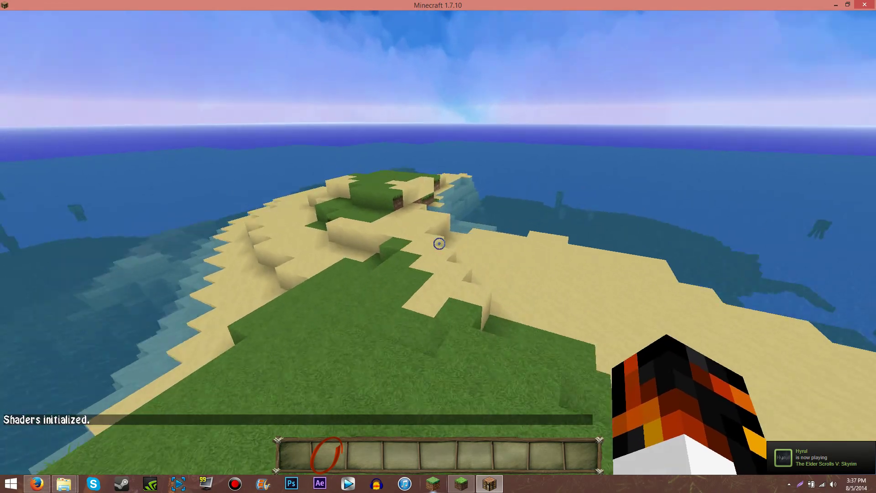
key("w")
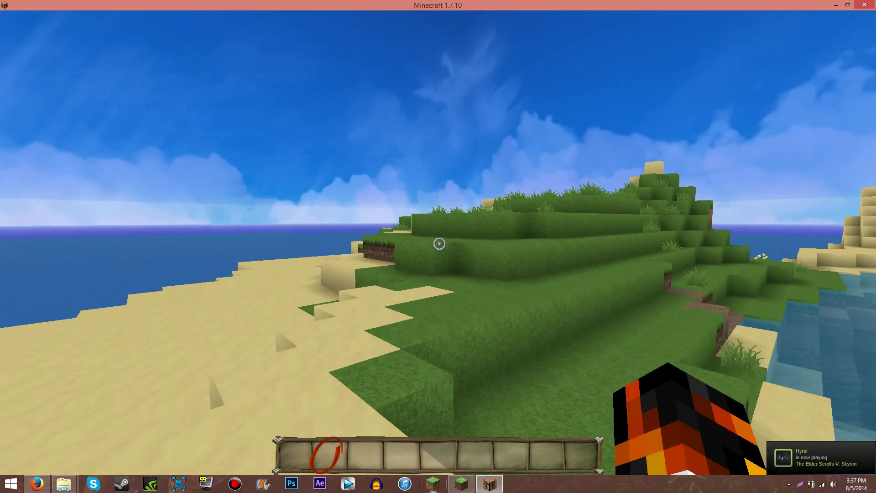
key("F3")
key("F3")
key("w")
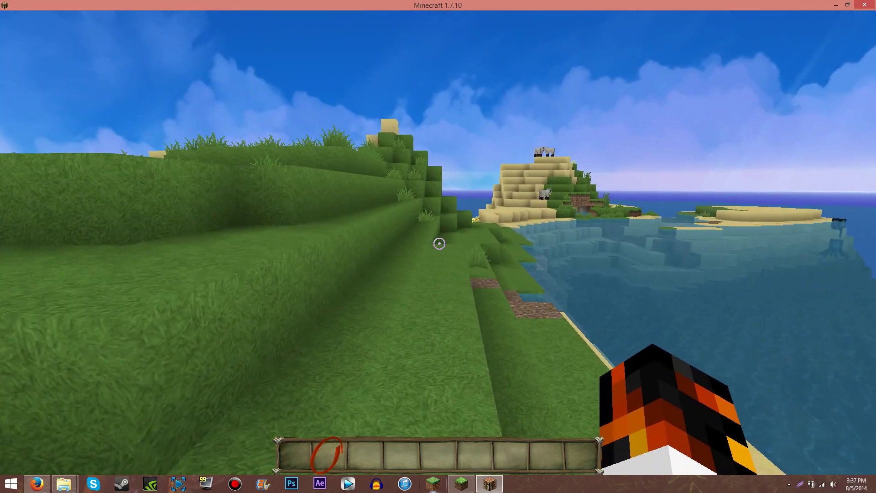
key("w")
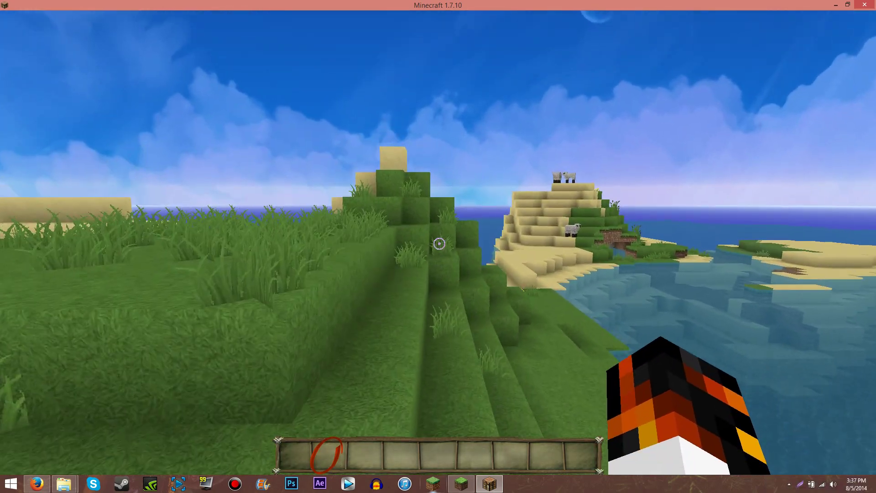
Step: Try the internal, DOF and Motion-Blur shader packs, choose SEUS-v10.1-Ultra.zip and return to the world to view it
key("Escape")
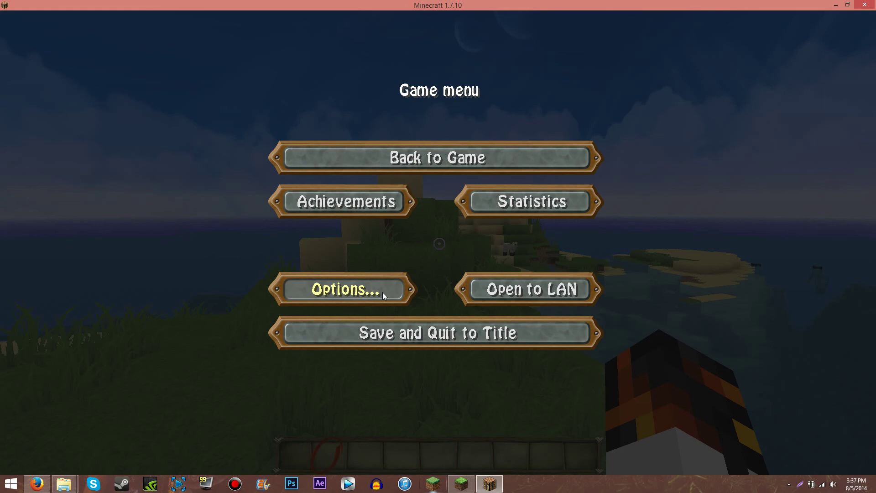
left_click(383, 292)
left_click(373, 319)
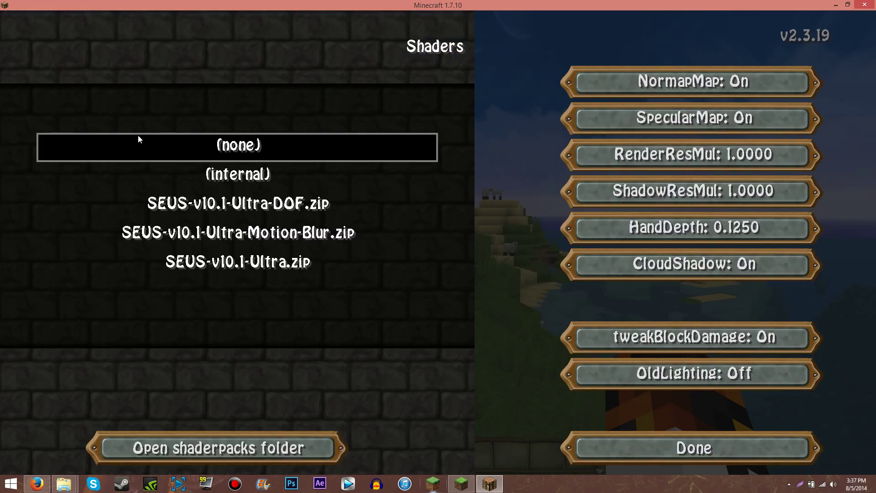
left_click(96, 187)
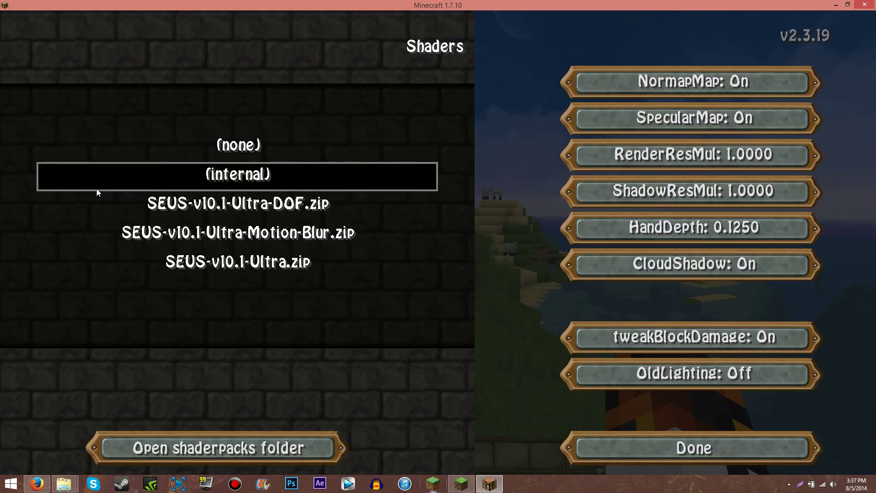
left_click(243, 209)
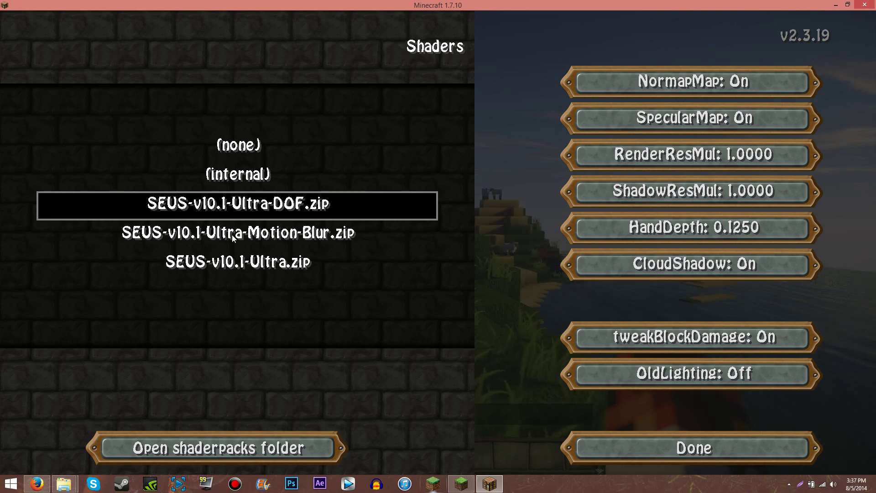
left_click(233, 234)
left_click(249, 264)
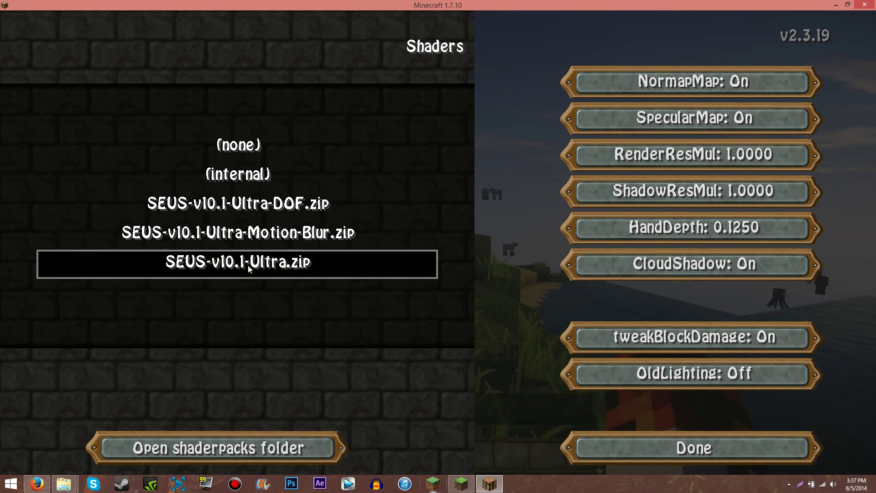
key("Escape")
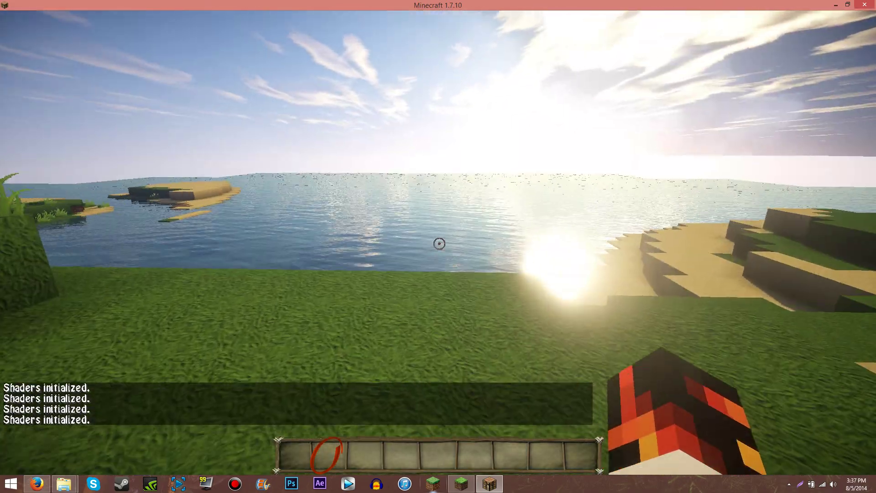
key("w")
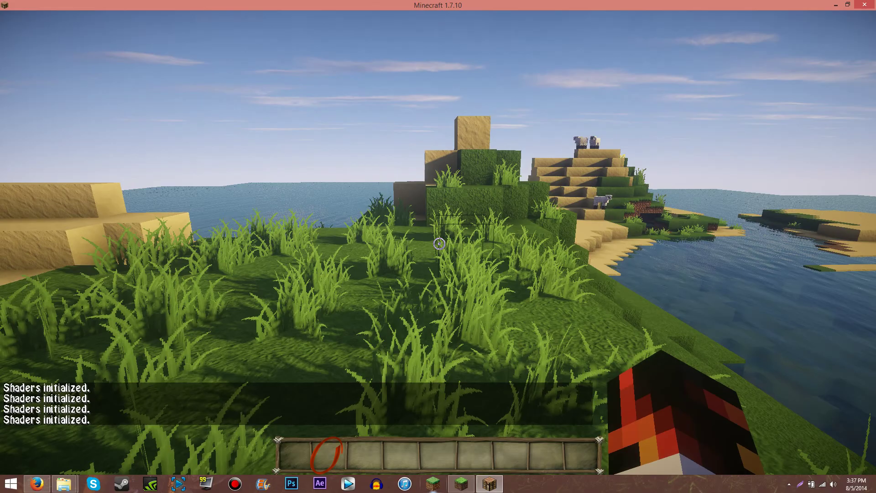
Step: Walk around the island to examine the sun, water reflections, shadows and grass with the SEUS-v10.1-Ultra.zip shader pack
key("w")
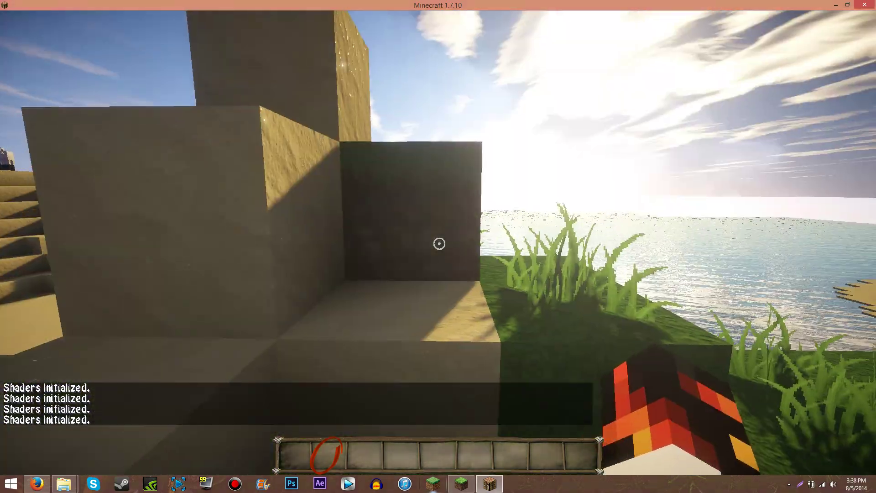
key("w")
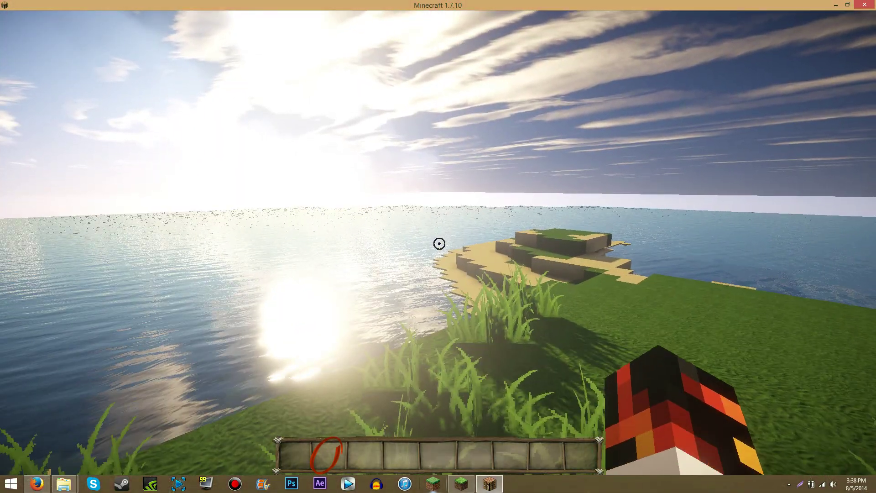
key("w")
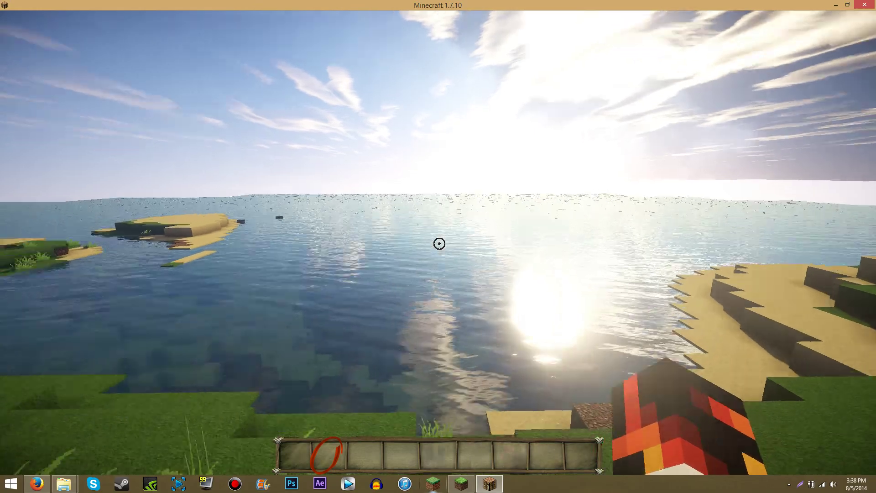
key("w")
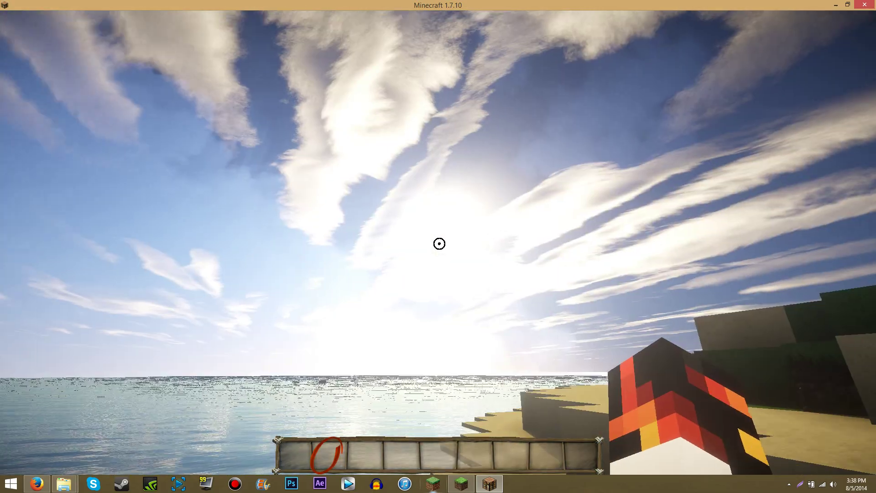
key("w")
key("space")
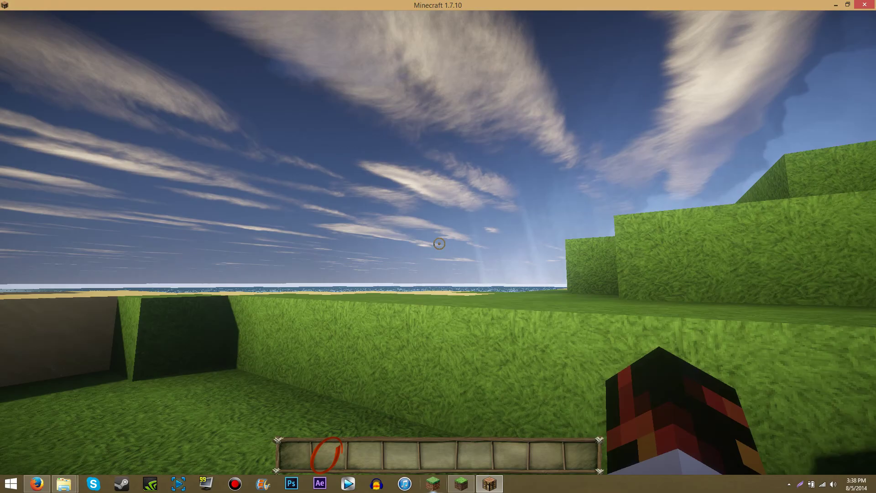
key("w")
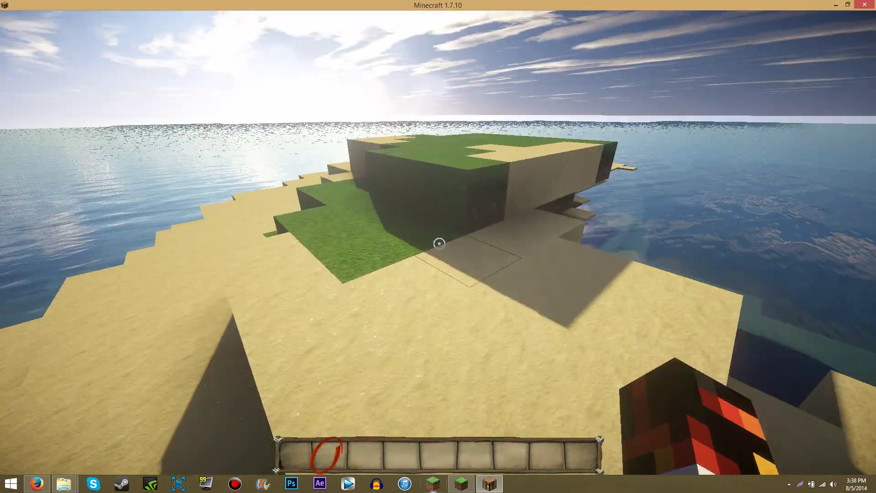
key("space")
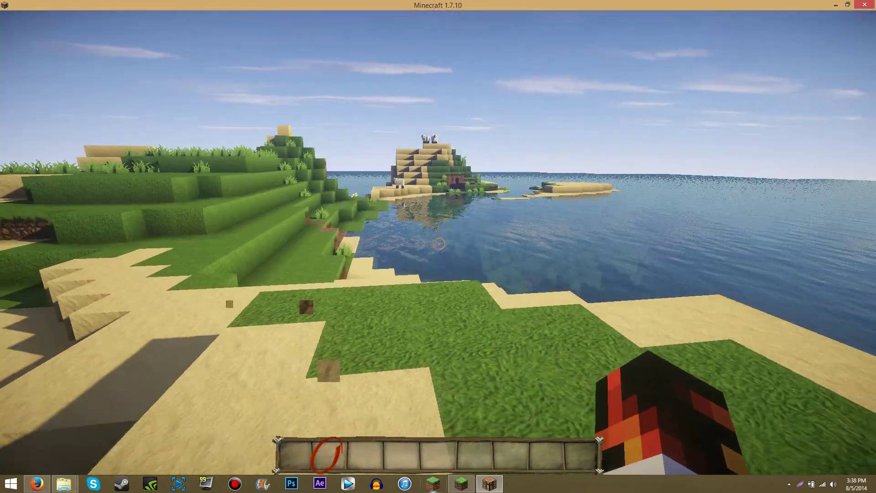
key("w")
key("w")
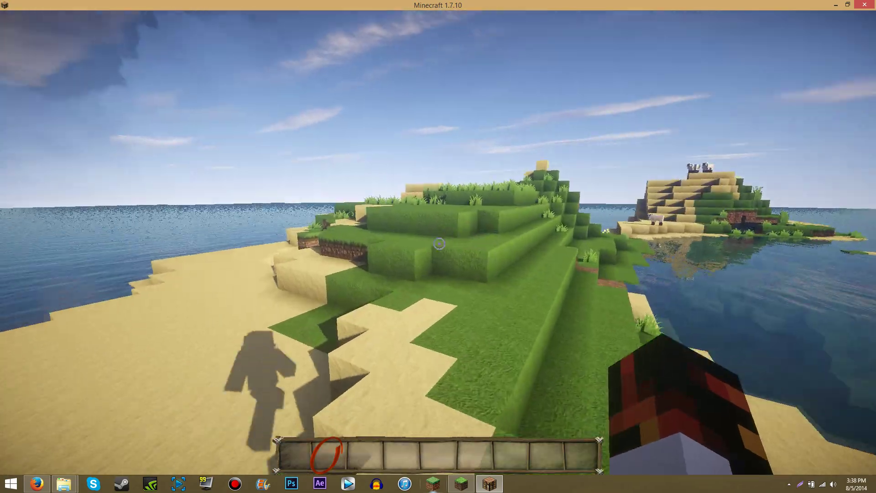
key("w")
key("space")
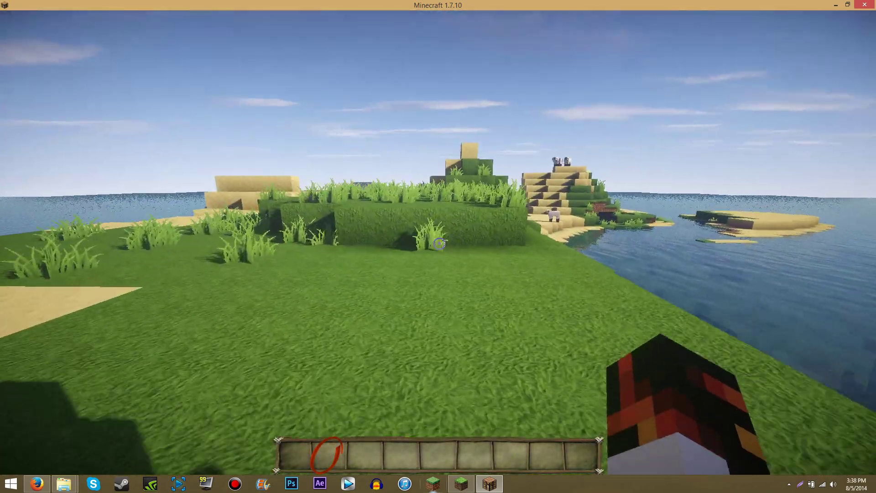
key("w")
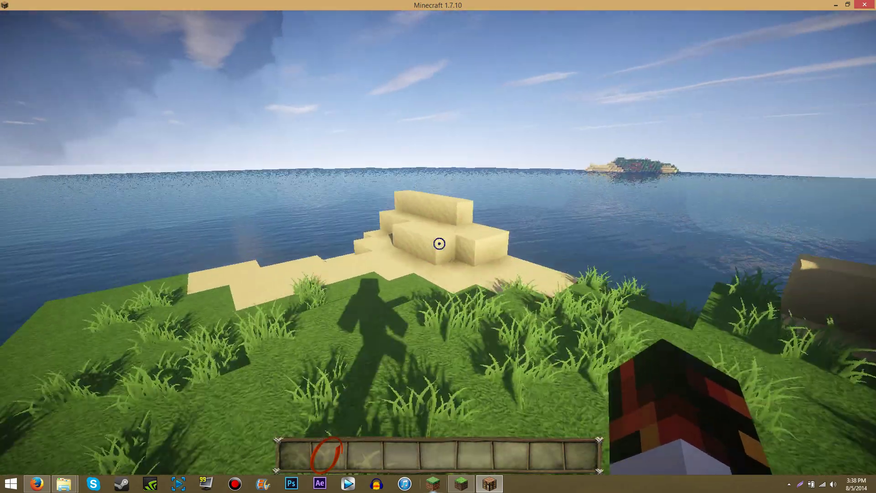
key("w")
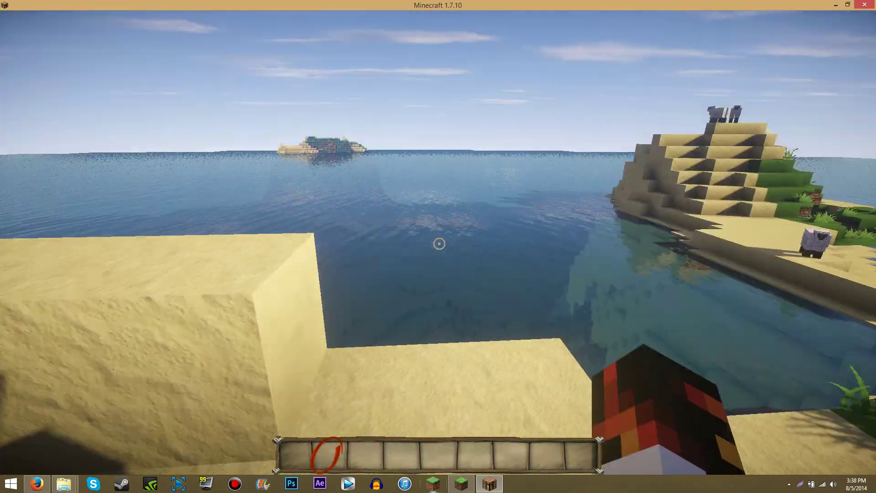
key("w")
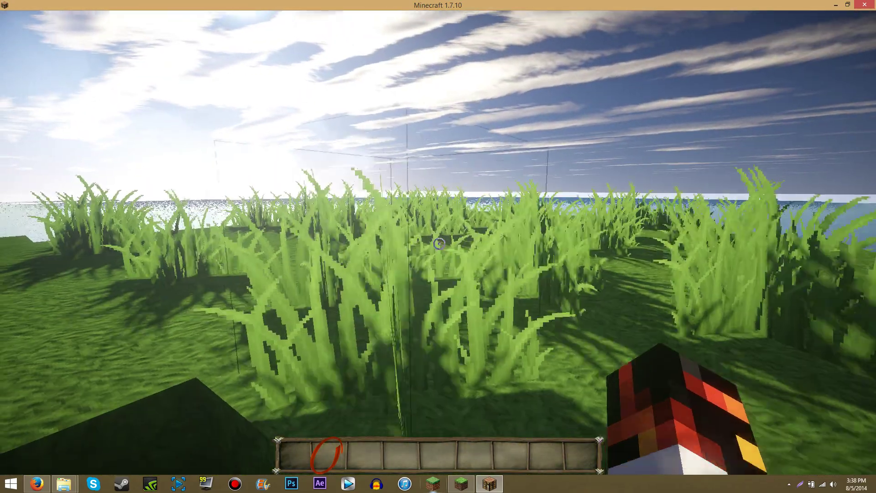
Step: Set the shader pack to SEUS-v10.1-Ultra-Motion-Blur.zip, return to the world and move over the island to view the motion blur
key("Escape")
left_click(377, 286)
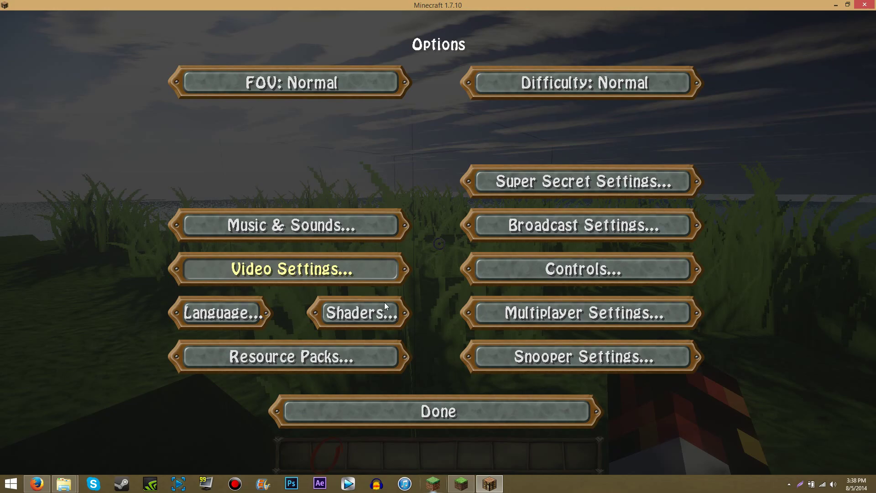
left_click(384, 302)
left_click(293, 232)
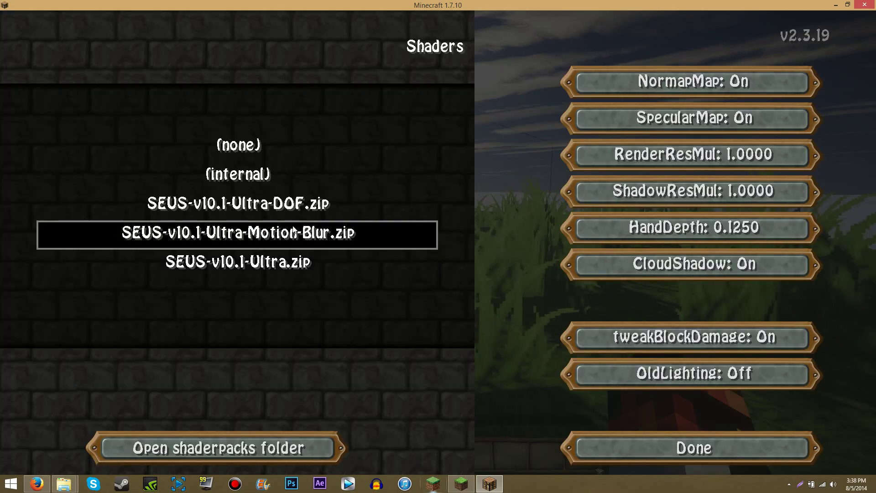
key("Escape")
key("e")
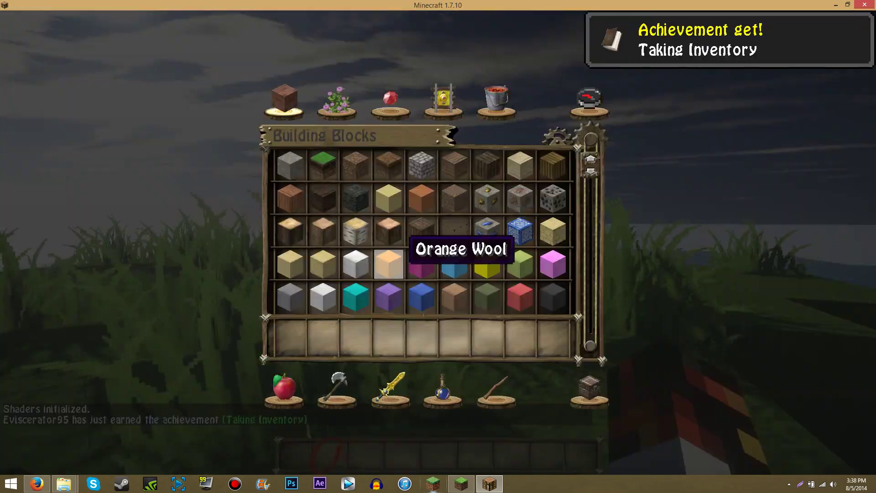
key("e")
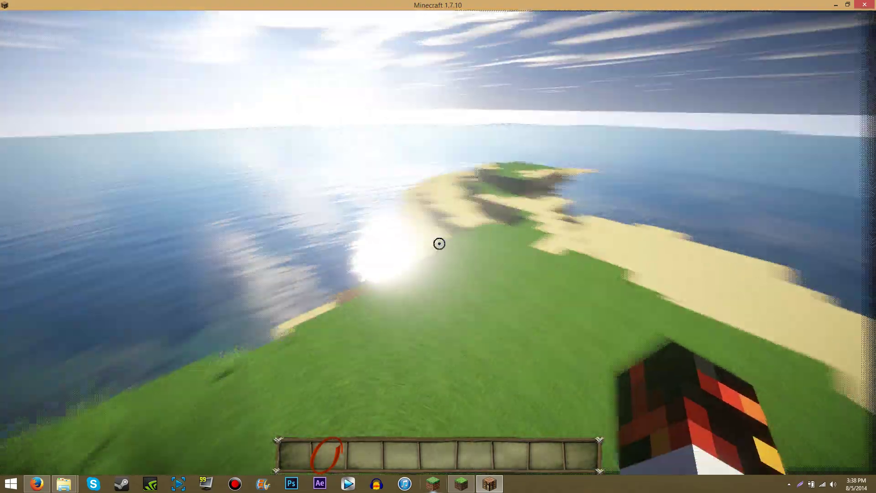
key("w")
key("space")
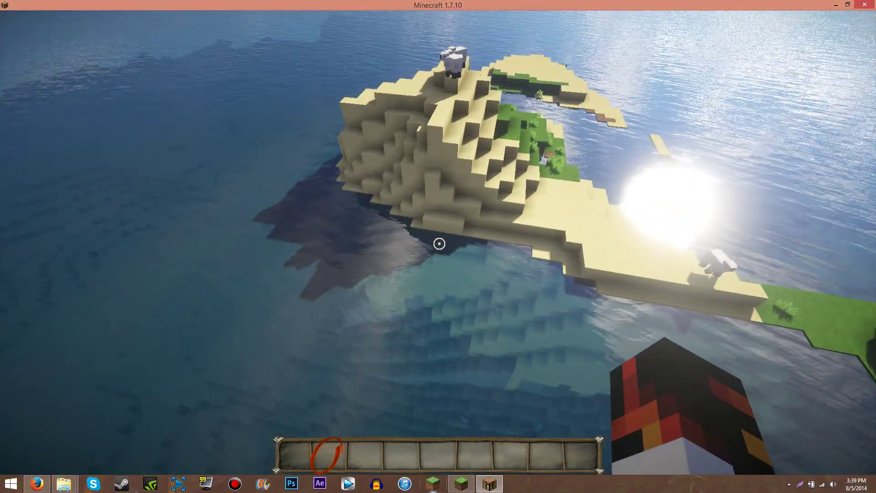
Step: Set the shader pack to SEUS-v10.1-Ultra-DOF.zip and return to the world
key("Escape")
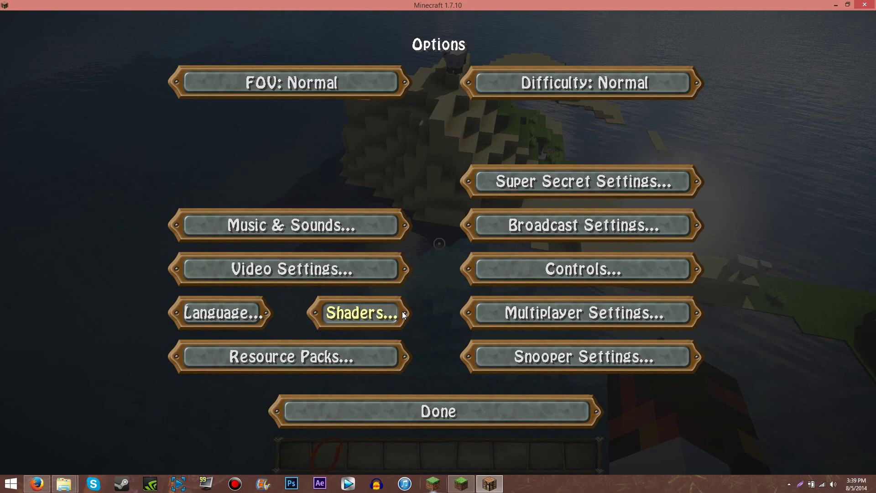
left_click(403, 313)
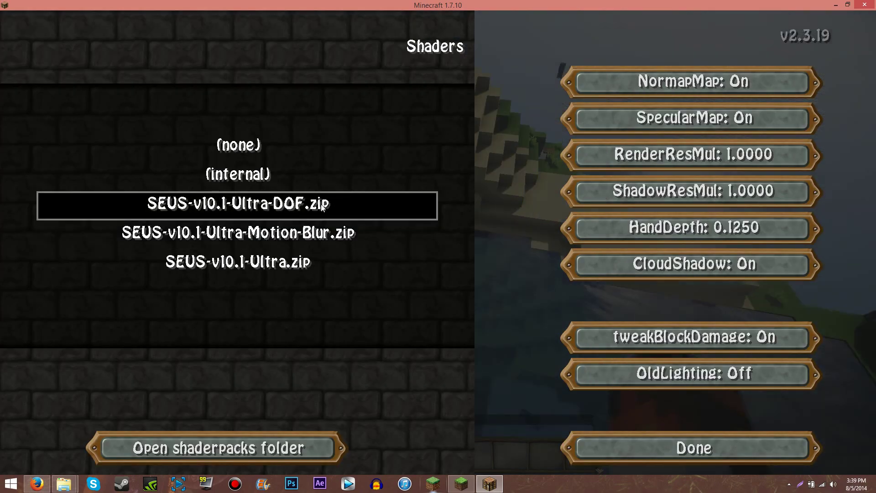
key("Escape")
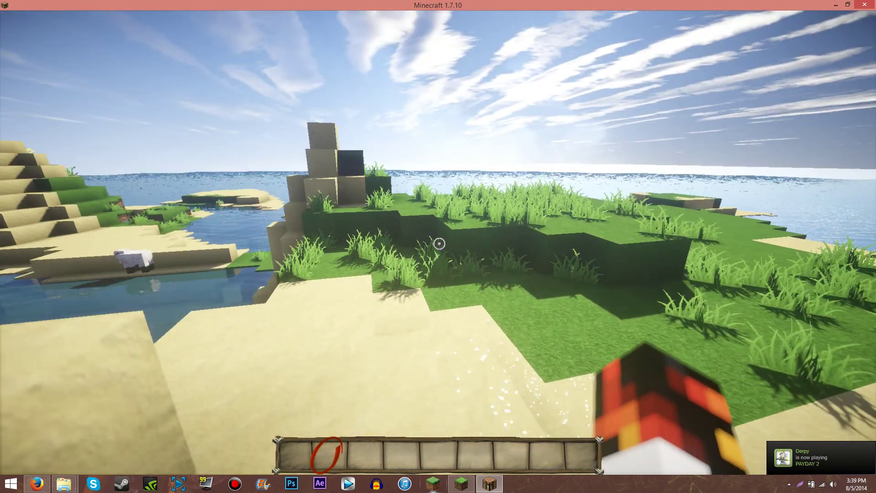
Step: Cross the grassy island and climb the sand hill with the sheep to examine the depth-of-field effect
key("w")
key("space")
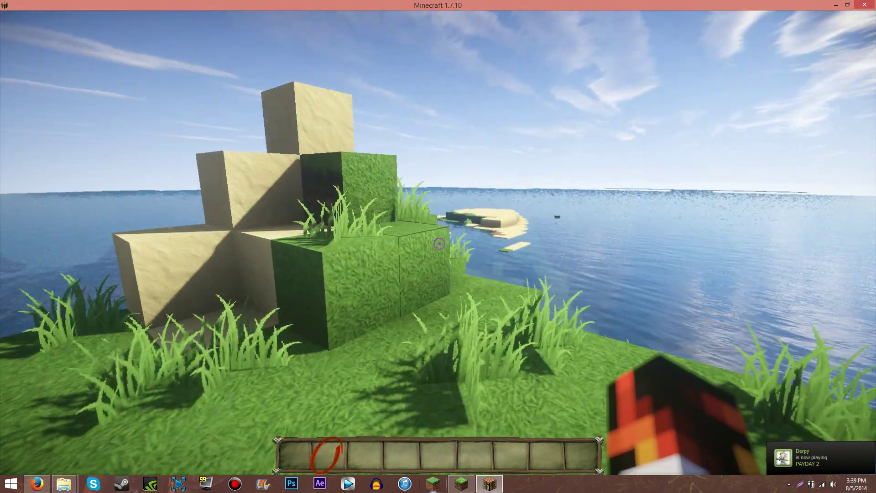
key("w")
key("space")
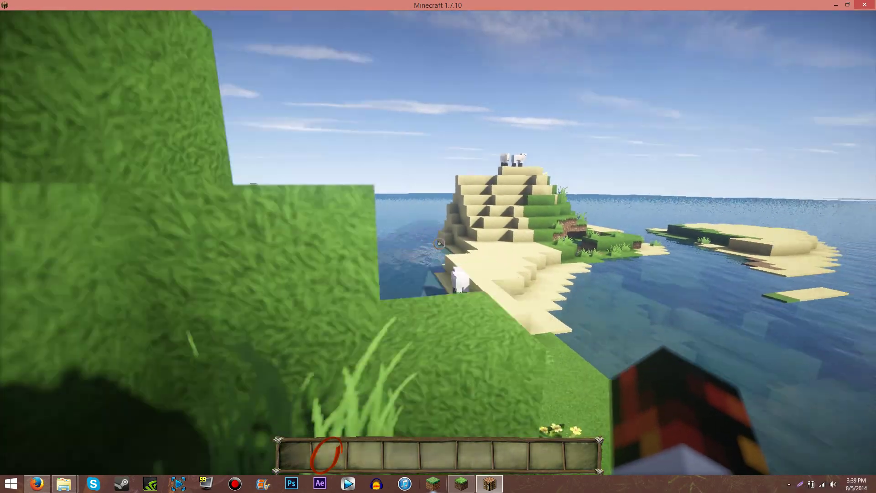
key("w")
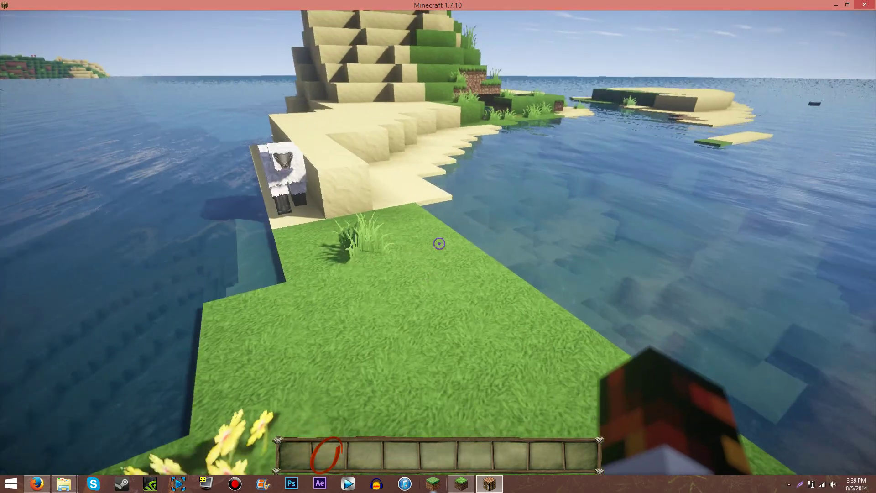
key("w")
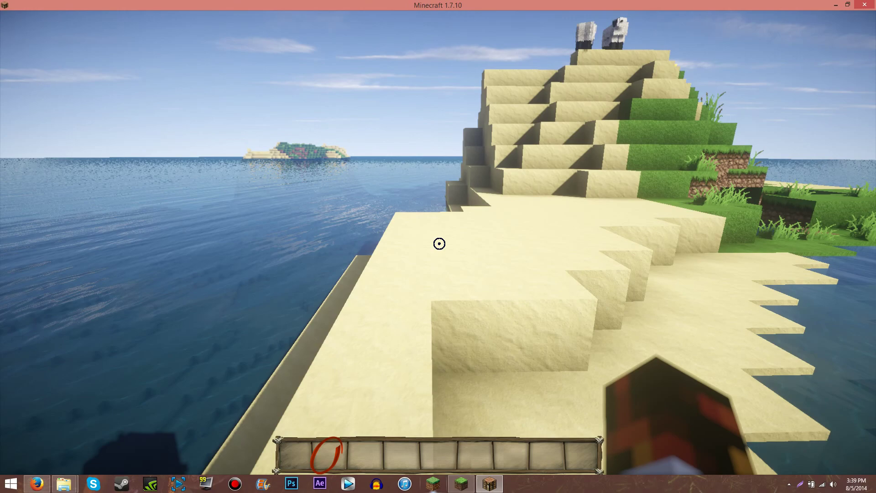
key("w")
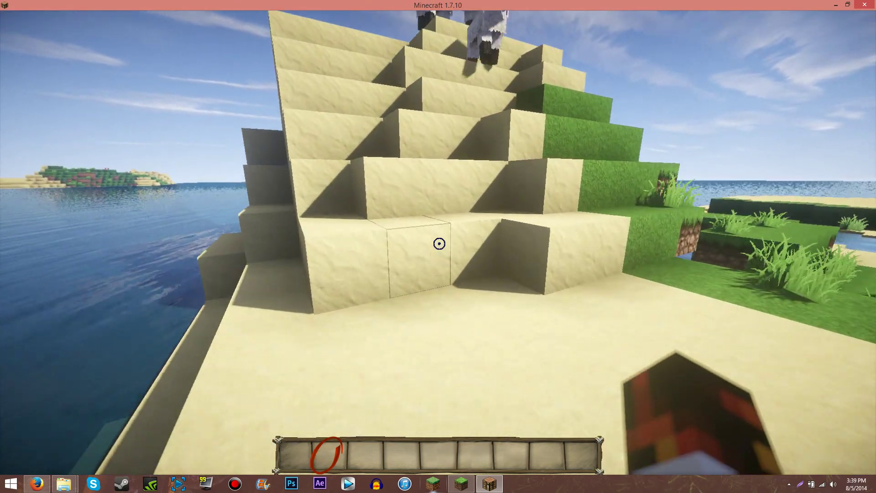
key("w")
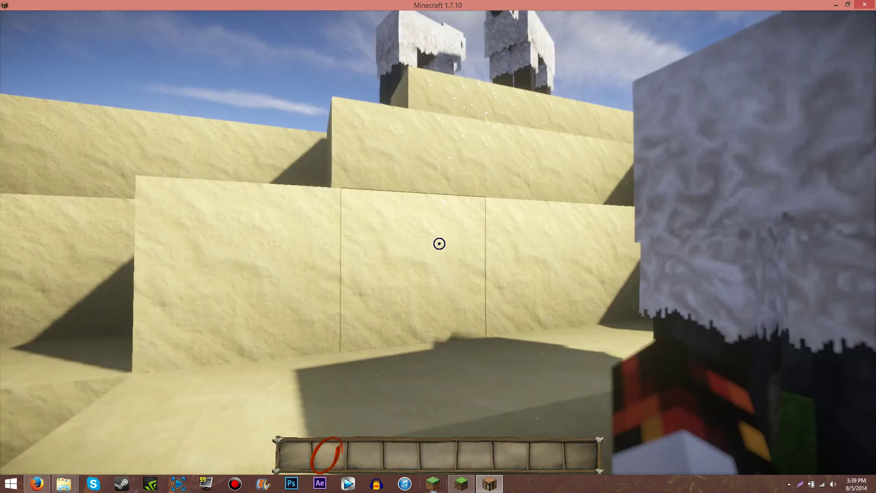
key("w")
key("space")
key("space")
key("space")
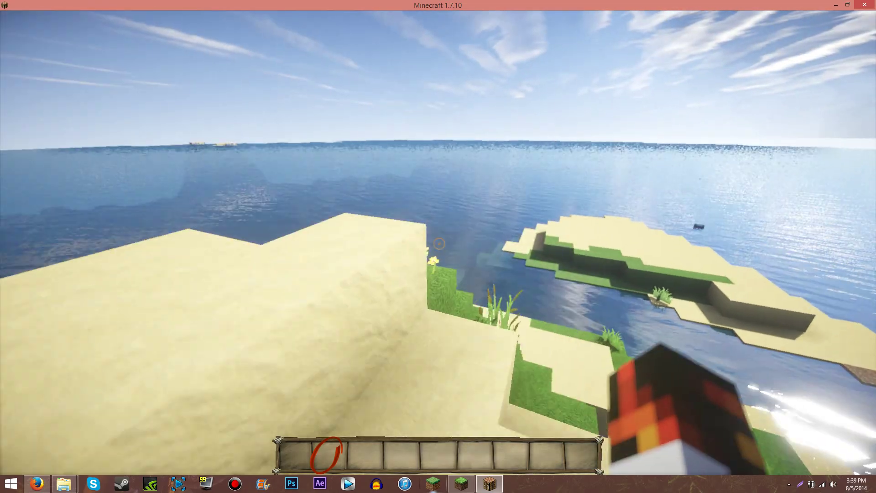
key("w")
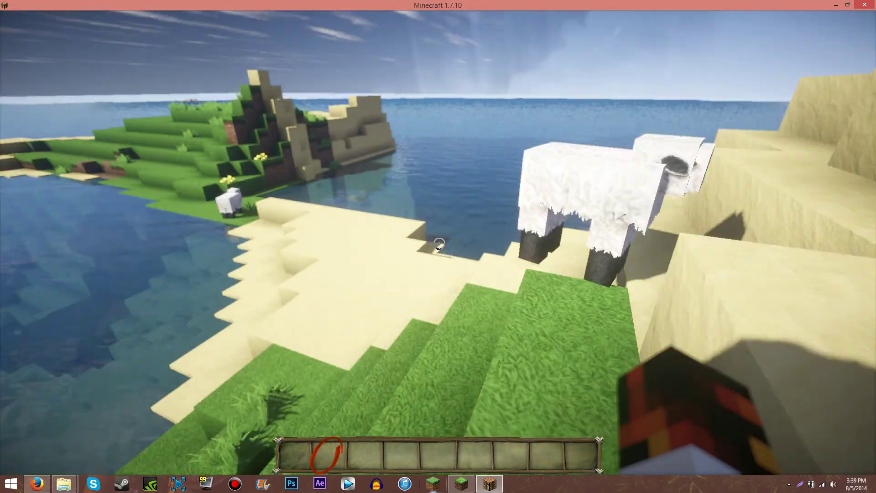
Step: Examine nearby sand, dirt and grass blocks up close, and walk back across the grass to view the distant sea
mouse_move(439, 244)
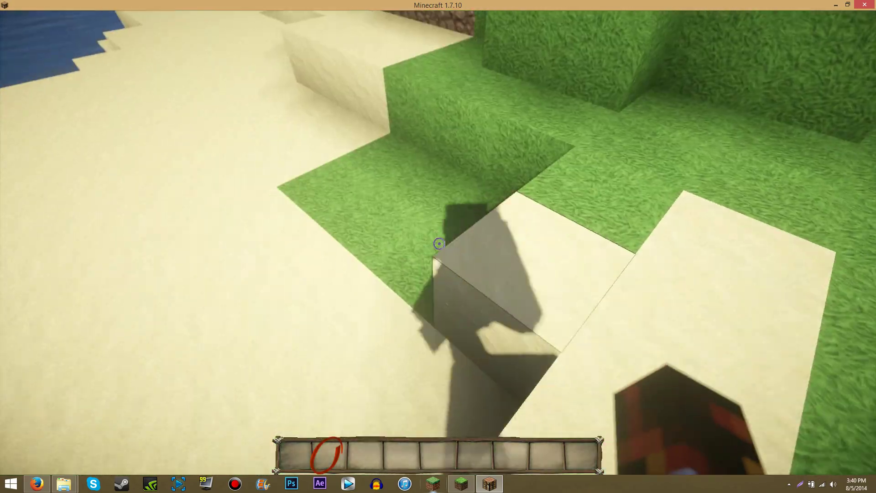
key("s")
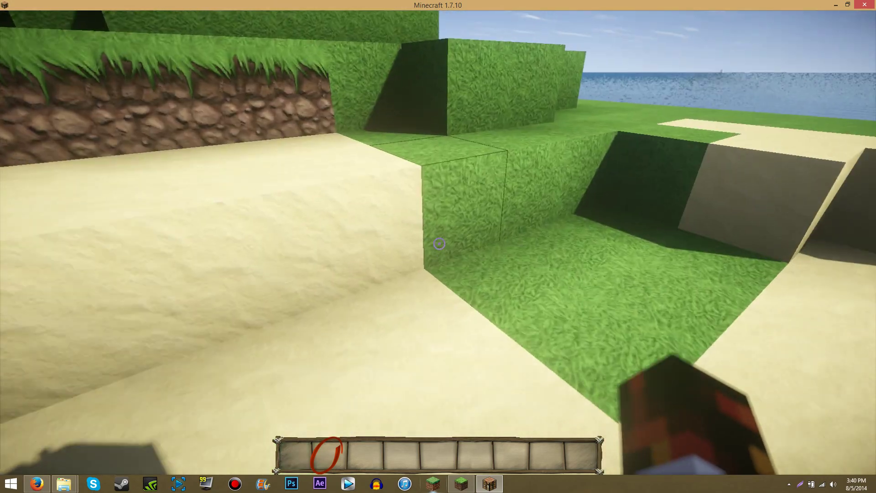
key("w")
key("space")
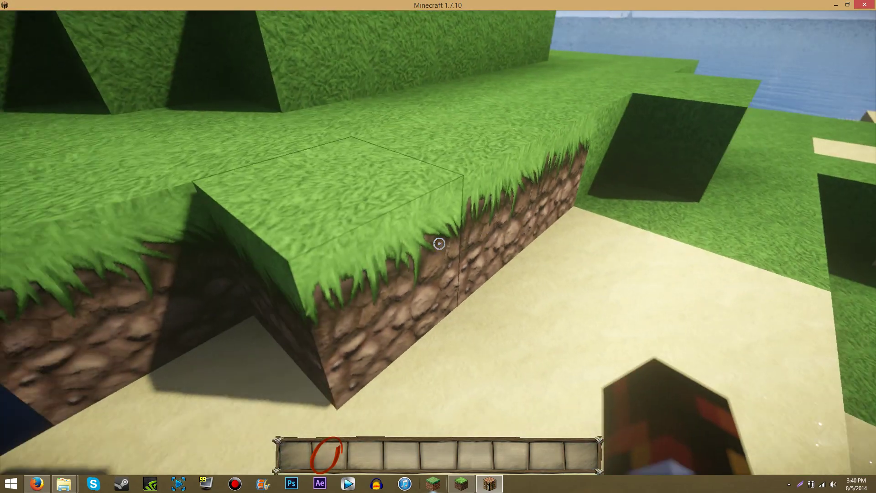
key("w")
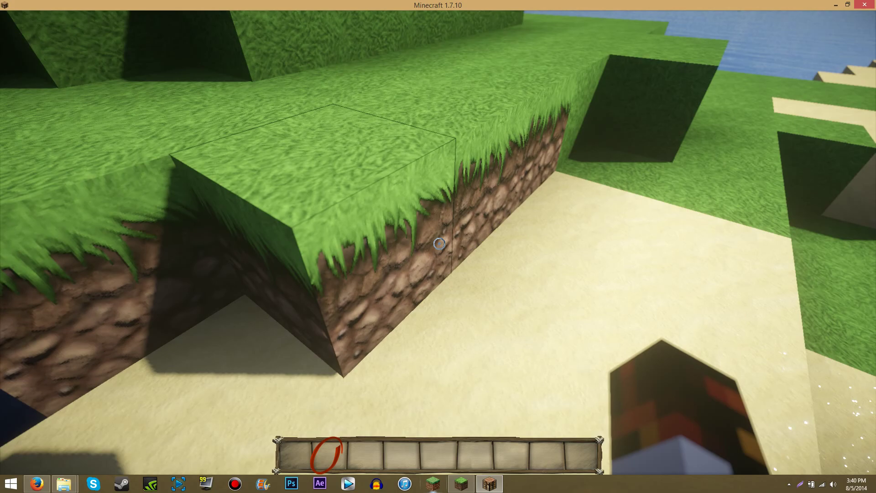
key("w")
key("space")
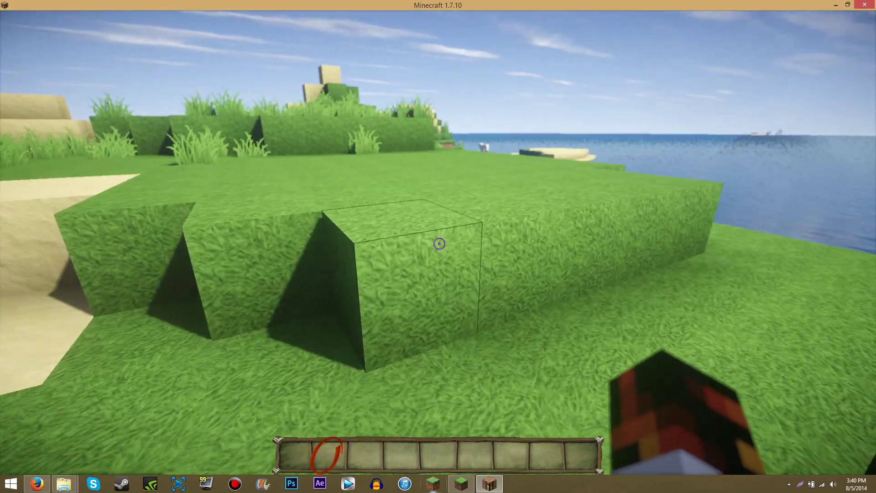
key("w")
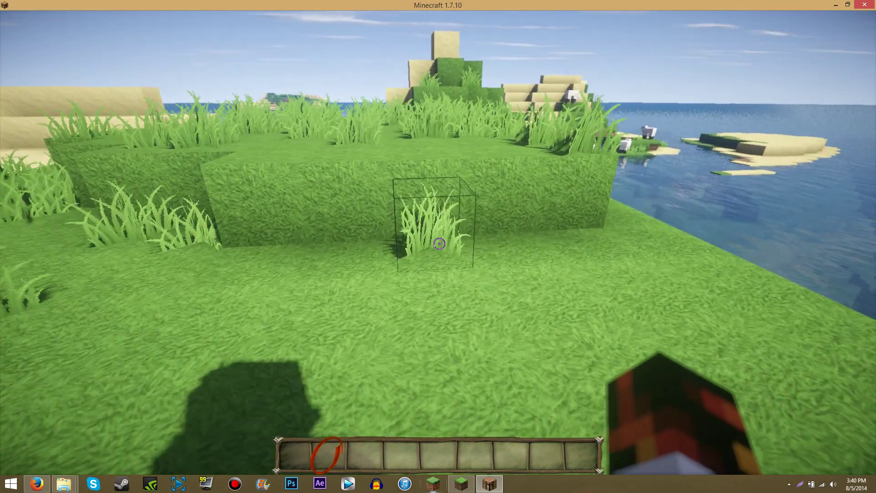
key("w")
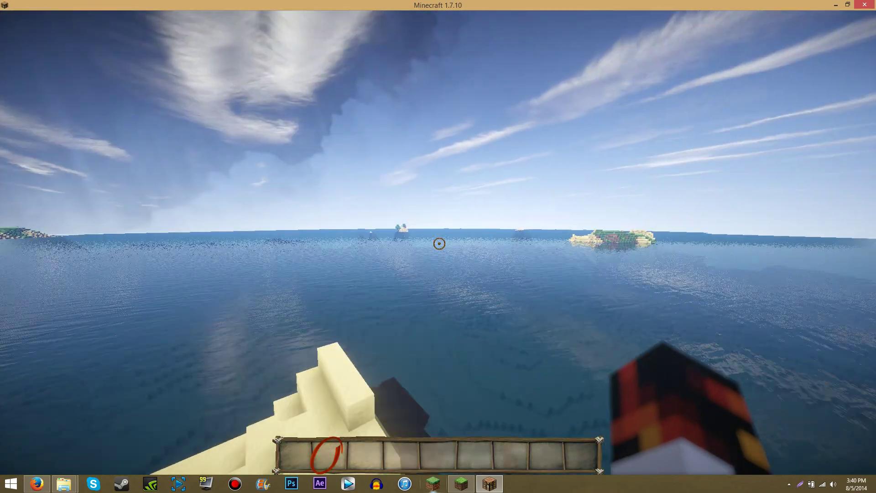
Step: Fly up from the sand hill over the sea to view the shoreline and underwater terrain from above
key("w")
key("space")
key("space")
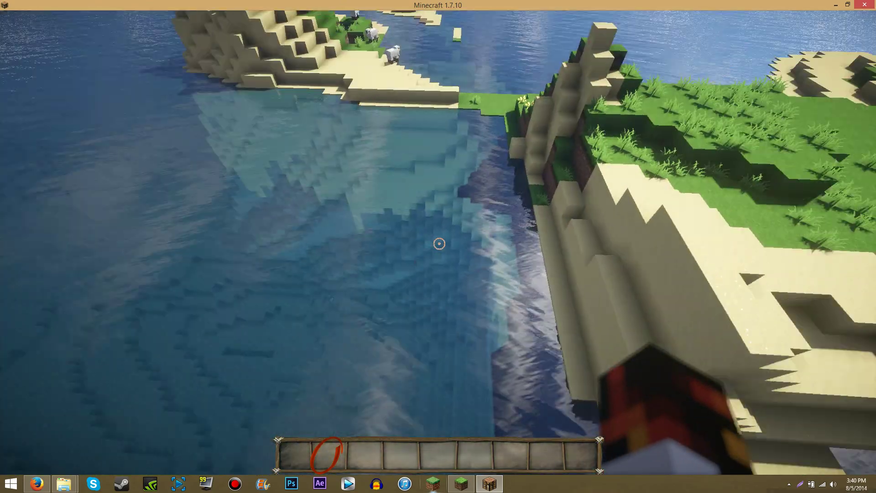
Step: Set the shader pack to SEUS-v10.1-Ultra-Motion-Blur.zip and return to the world
key("Escape")
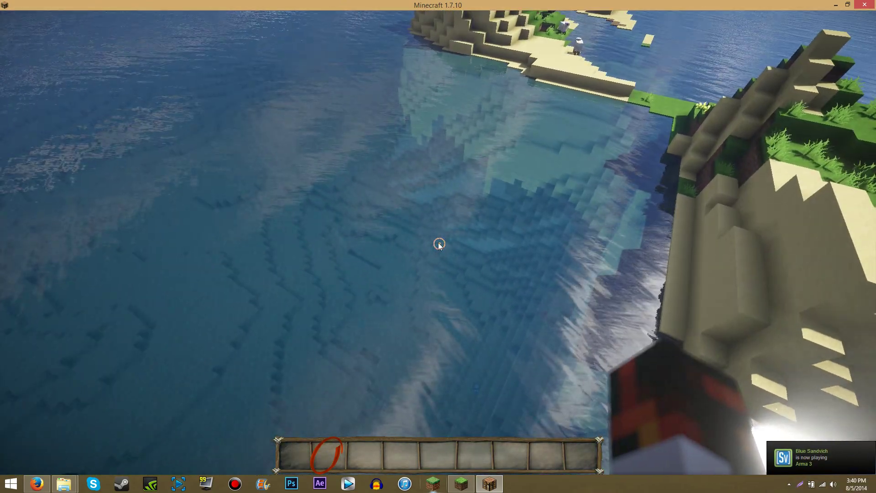
key("Escape")
left_click(407, 298)
left_click(424, 293)
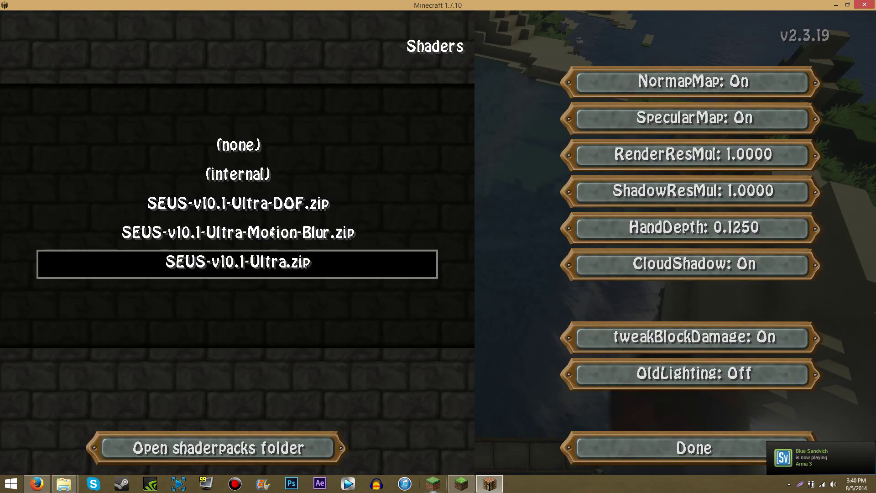
key("Escape")
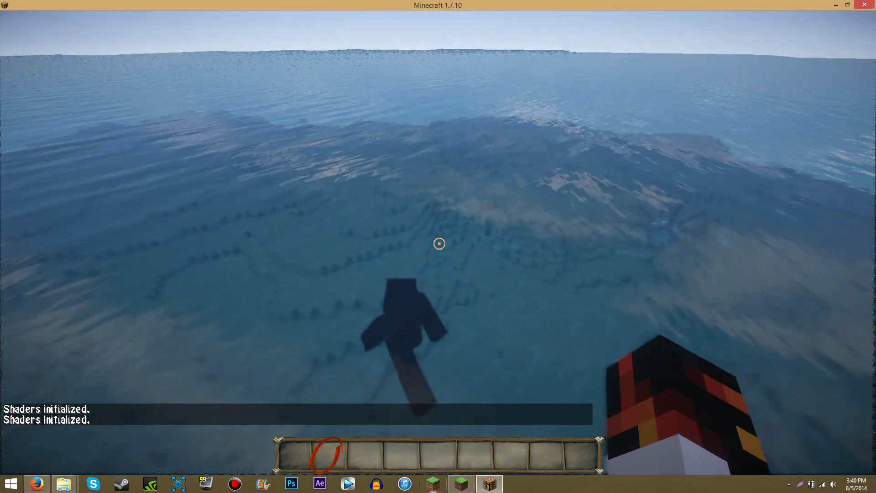
Step: Switch to the front-facing third-person view and turn around the character above the sea to view the motion blur
key("F5")
key("F5")
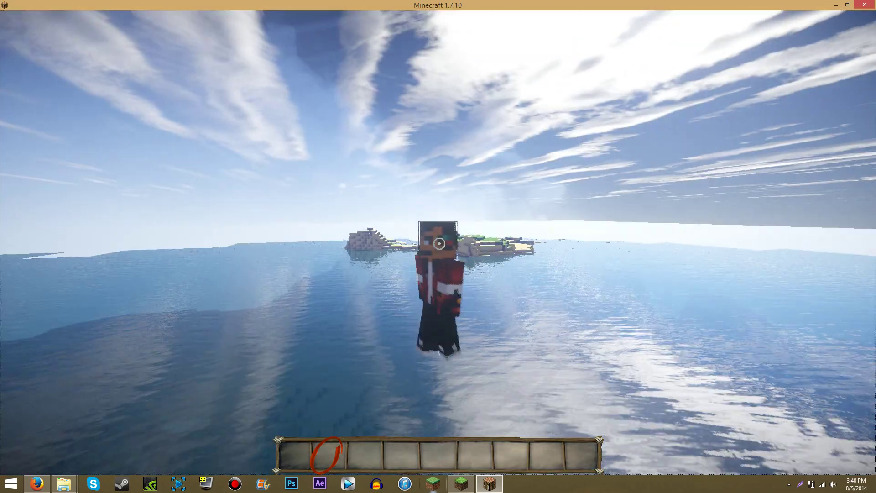
key("w")
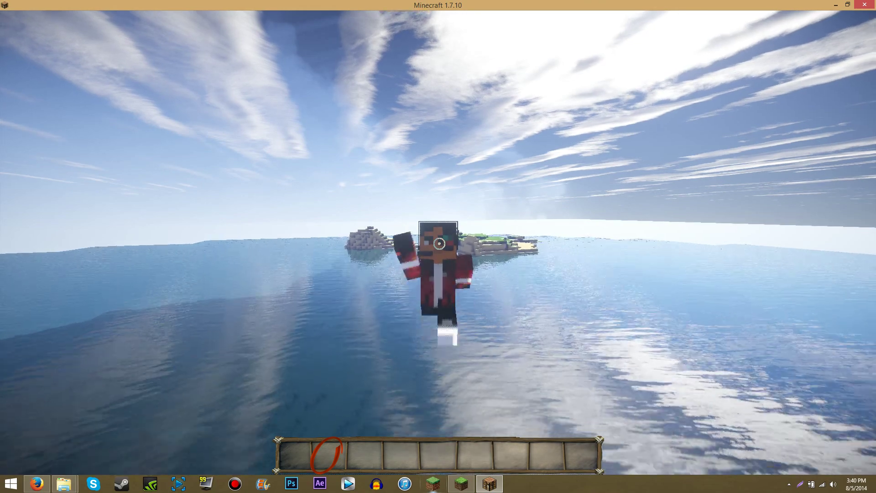
left_click(439, 244)
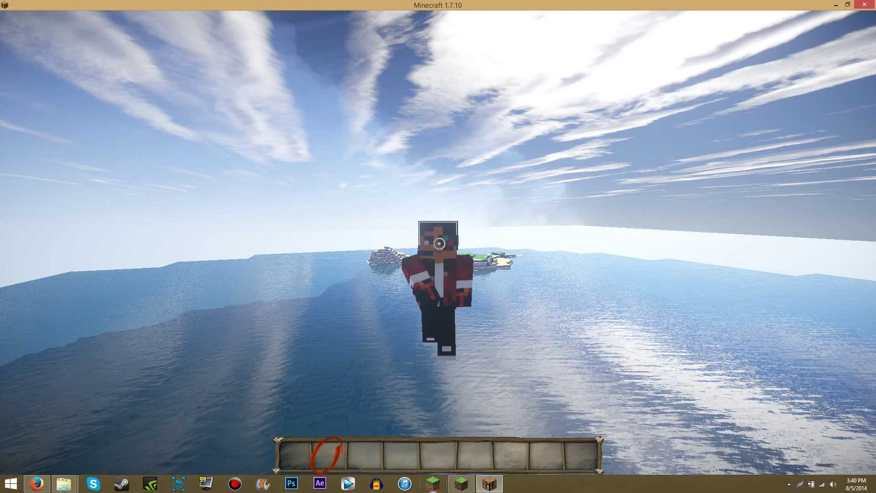
mouse_move(439, 243)
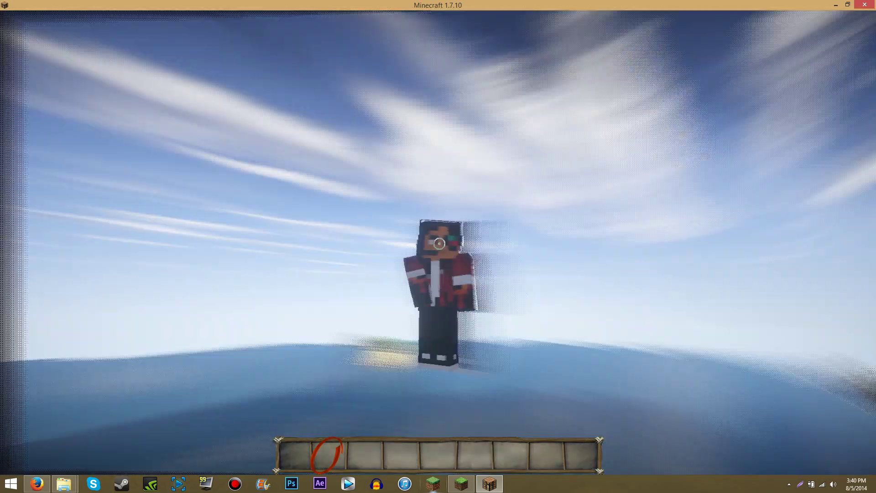
Step: Set the shader pack to SEUS-v10.1-Ultra.zip and return to the world
key("Escape")
key("Escape")
key("Escape")
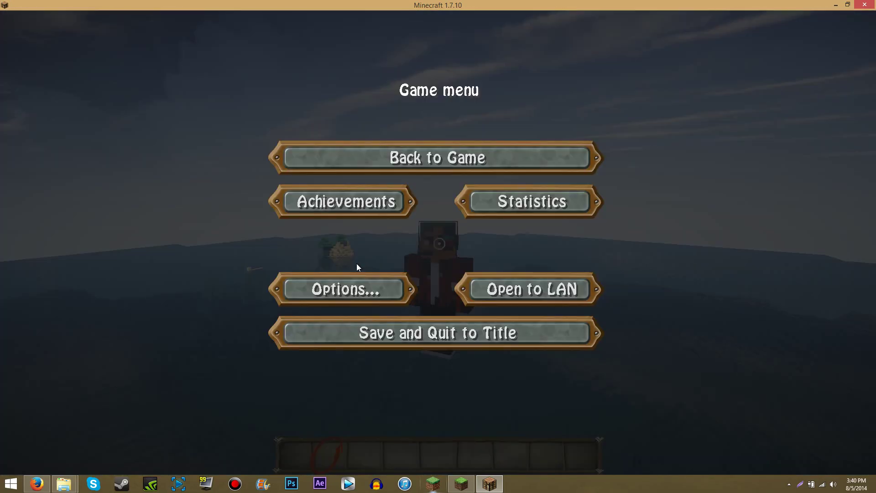
left_click(382, 301)
left_click(340, 272)
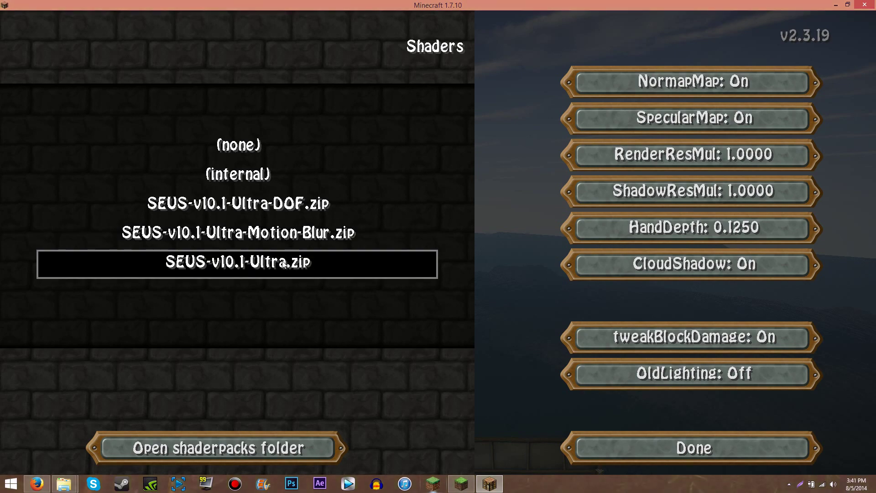
key("Escape")
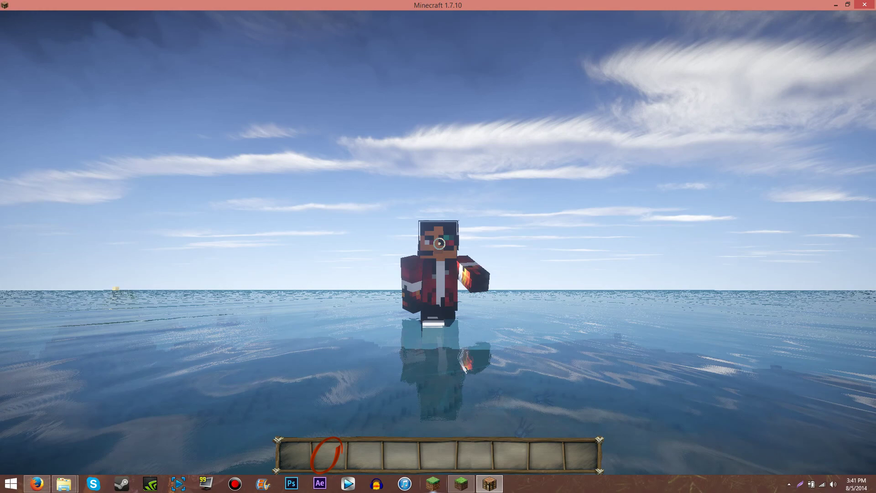
Step: Return to the first-person view and fly over the sea past the small island with trees to examine the Ultra shaders
key("F5")
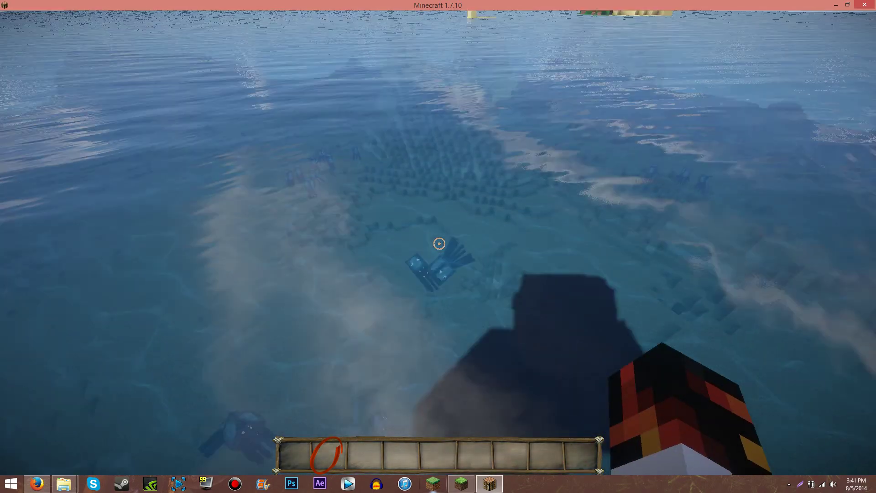
left_click(439, 243)
left_click(439, 244)
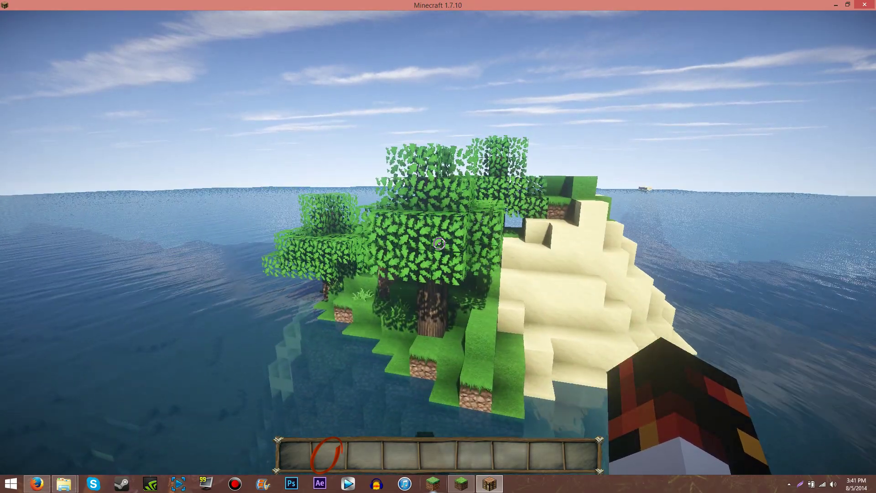
key("w")
key("a")
key("space")
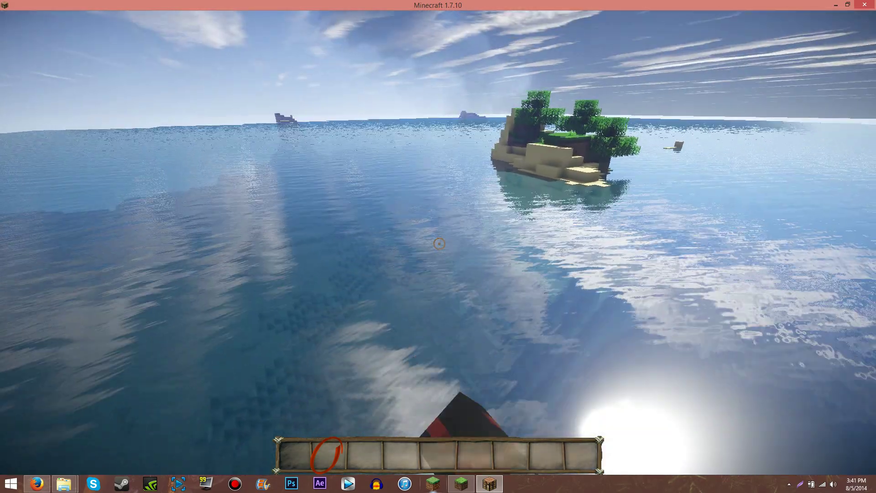
Step: Swing the character's arm while flying over the open sea to examine the sun's reflection and the shadow on the water
left_click(439, 243)
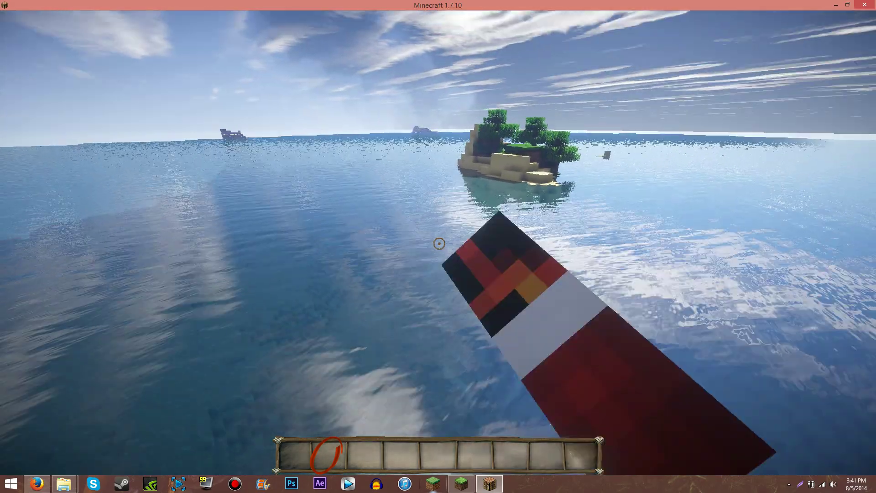
left_click(438, 243)
left_click(438, 244)
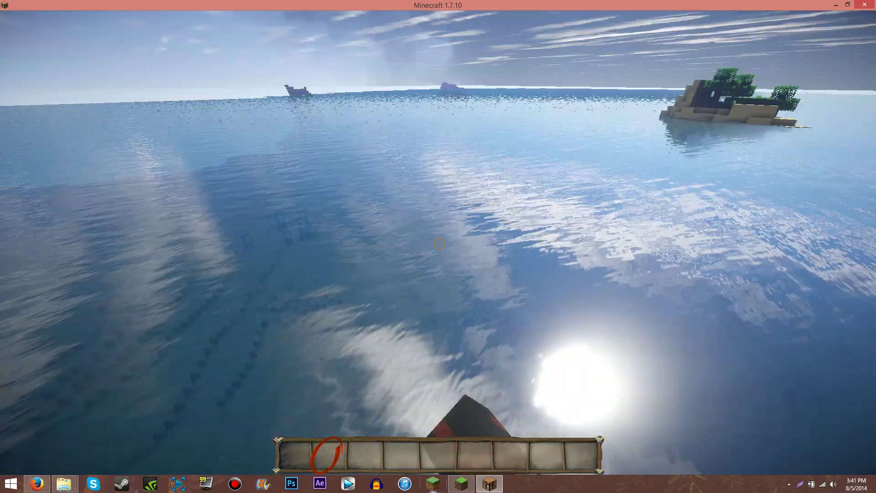
left_click(439, 243)
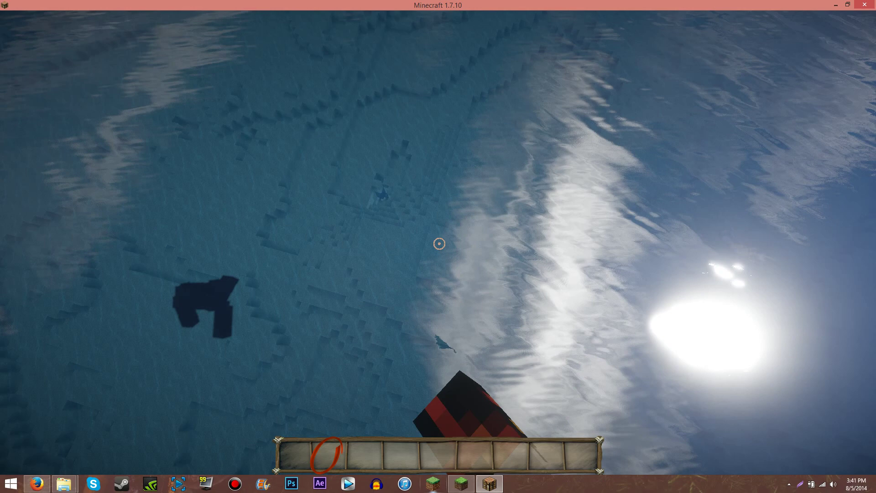
left_click(439, 243)
left_click(439, 243)
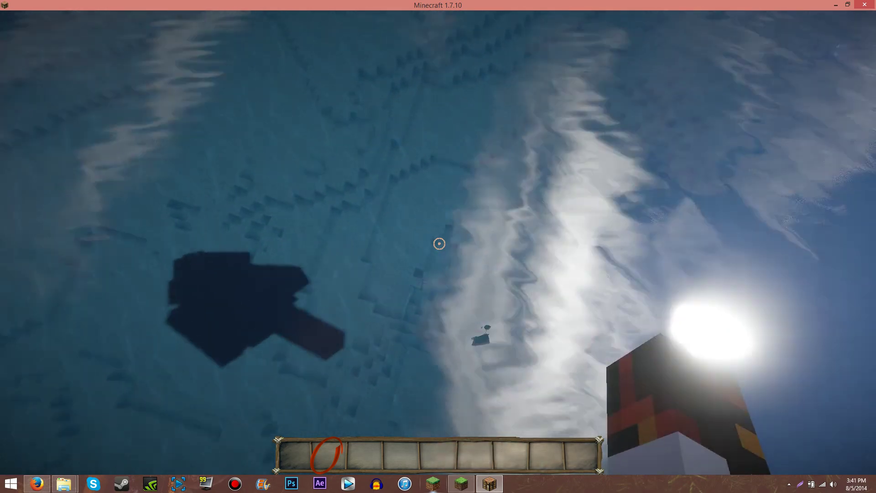